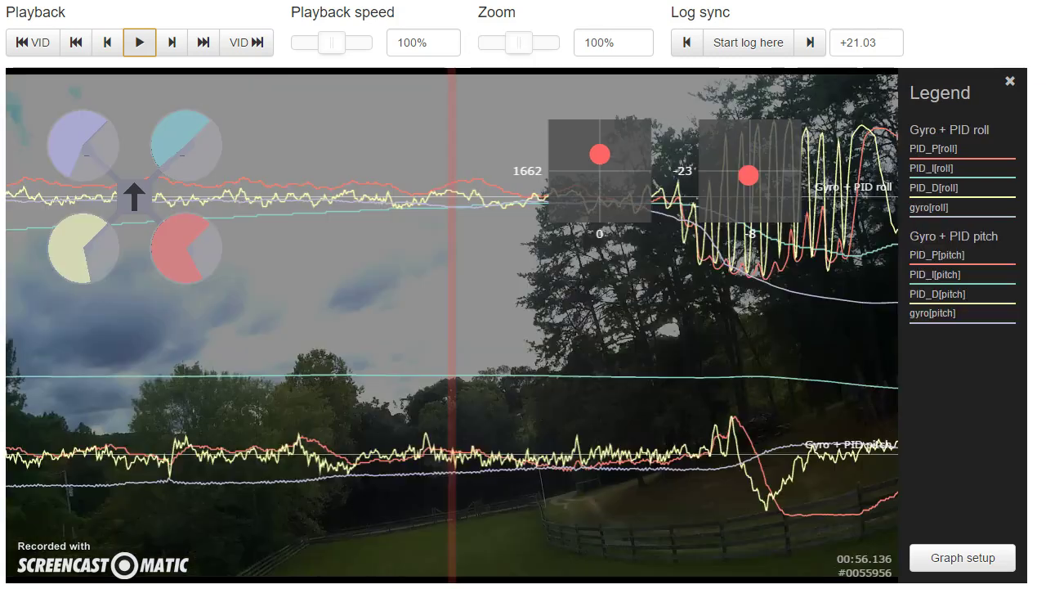
Step: Play the log briefly from about 00:56.1, pause it, and scrub back to the roll oscillation near 00:56.6
{"action": "left_click", "coordinate": [140, 45]}
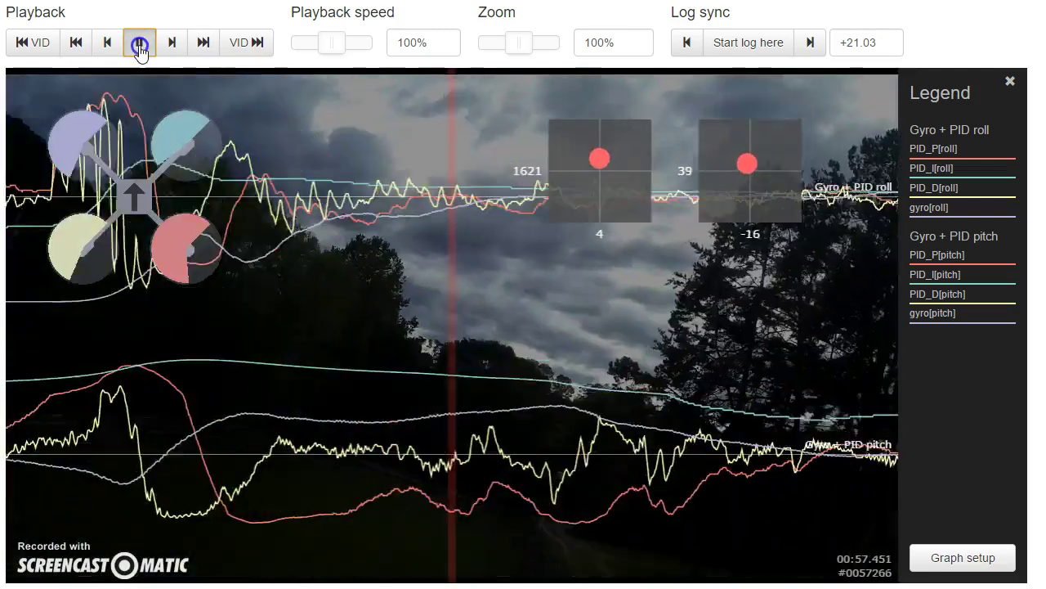
{"action": "left_click", "coordinate": [140, 45]}
{"action": "left_click_drag", "start_coordinate": [195, 375], "coordinate": [662, 420]}
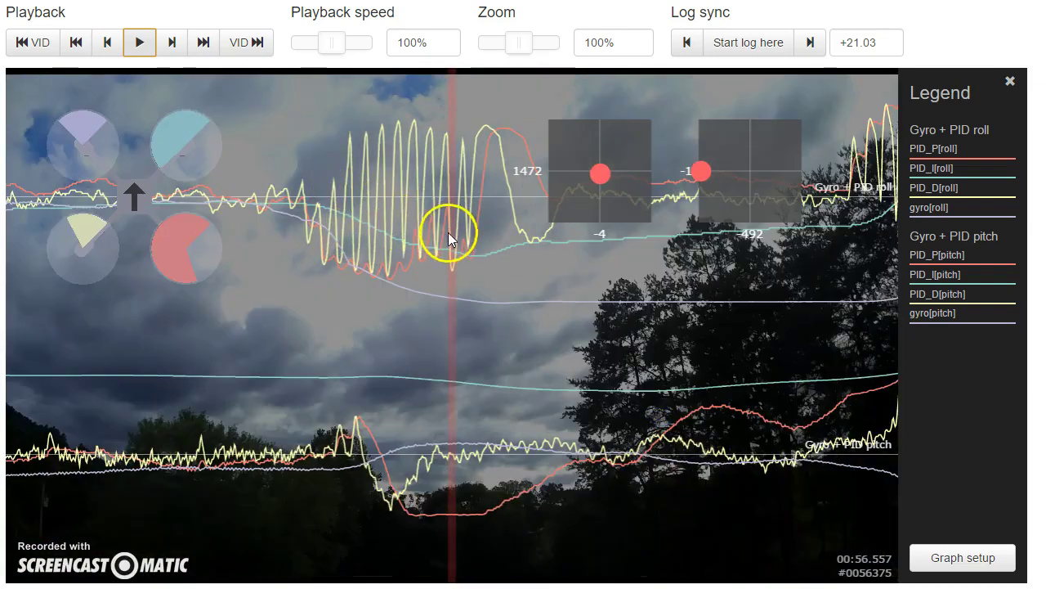
Step: Open the graph configuration and remove all fields of the Gyro + PID pitch graph
{"action": "left_click", "coordinate": [963, 558]}
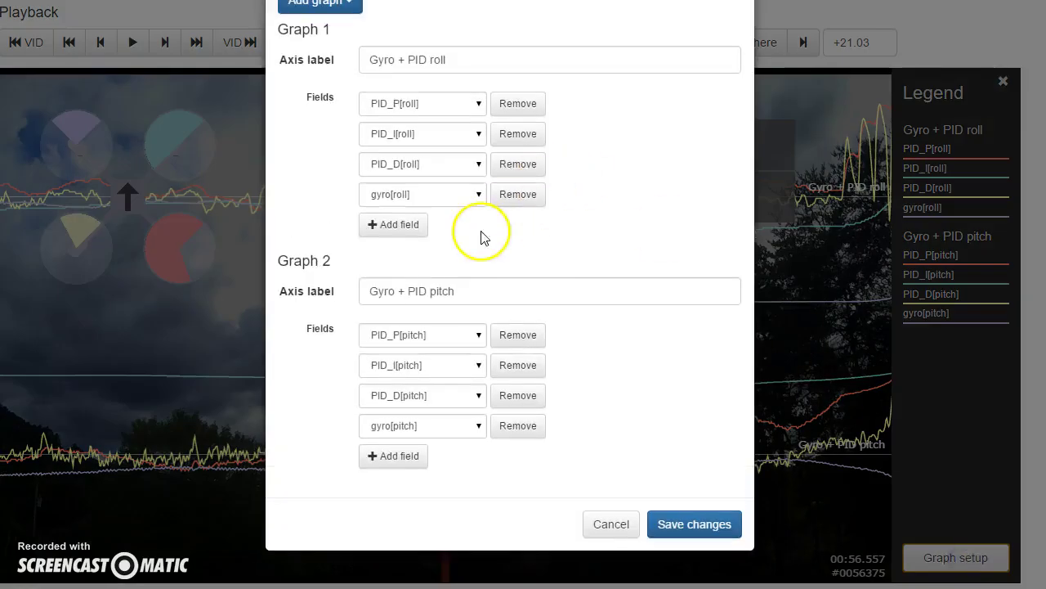
{"action": "left_click", "coordinate": [504, 336]}
{"action": "left_click", "coordinate": [503, 335]}
{"action": "left_click", "coordinate": [503, 335]}
{"action": "left_click", "coordinate": [503, 335]}
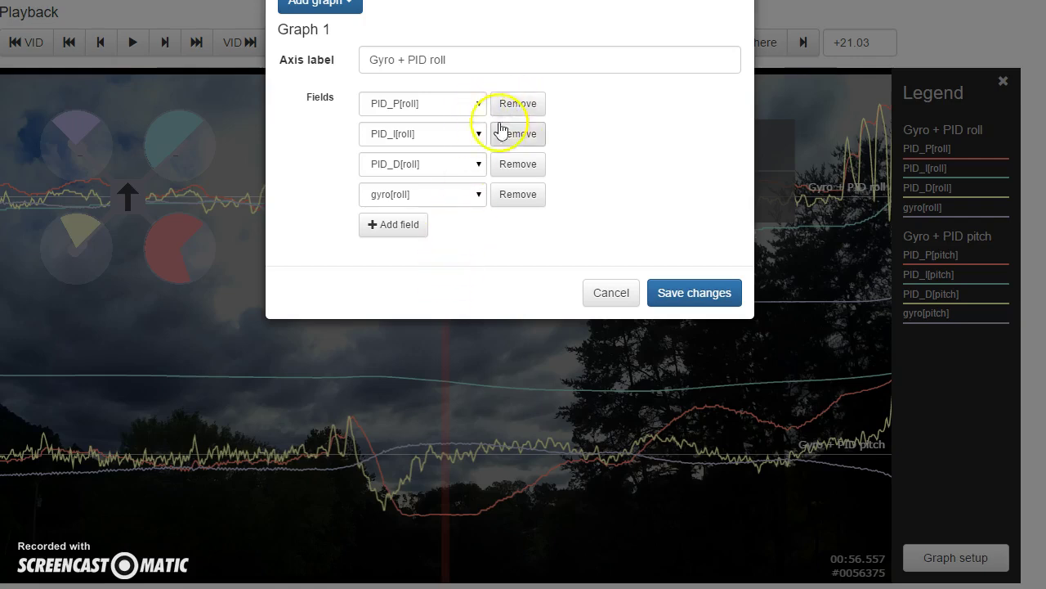
Step: Add a custom graph plotting rcCommand[roll] below the Gyro + PID roll graph and save the graph configuration
{"action": "left_click", "coordinate": [350, 4]}
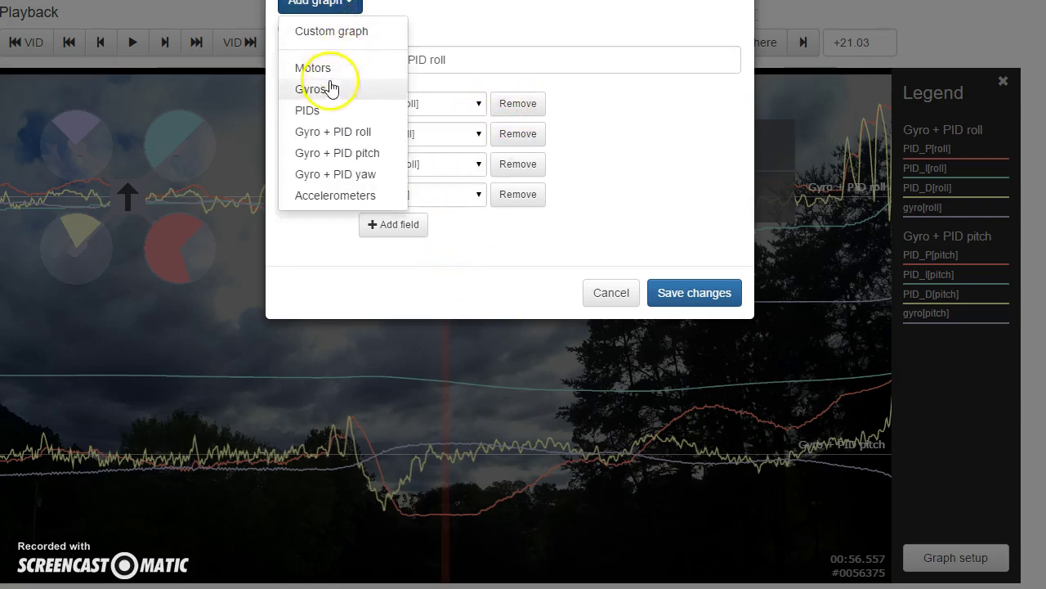
{"action": "left_click", "coordinate": [331, 31]}
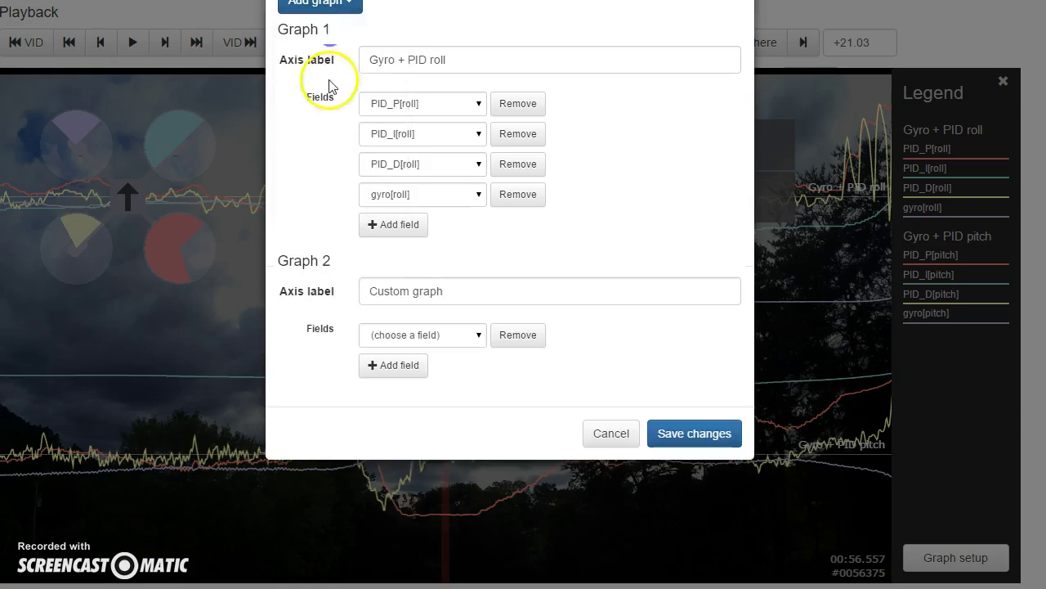
{"action": "left_click", "coordinate": [402, 330]}
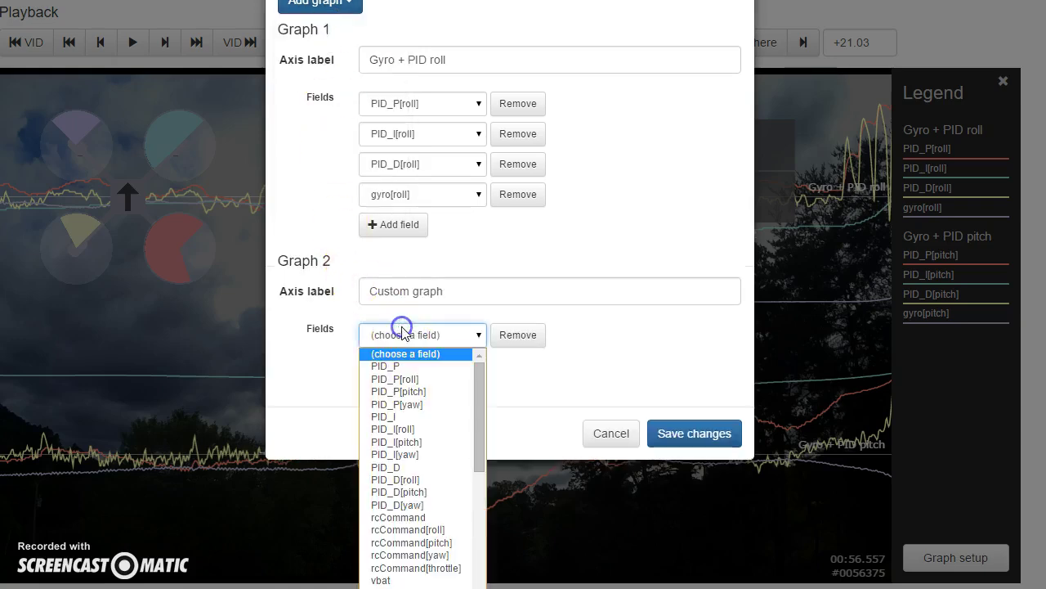
{"action": "left_click", "coordinate": [428, 530]}
{"action": "left_click", "coordinate": [646, 432]}
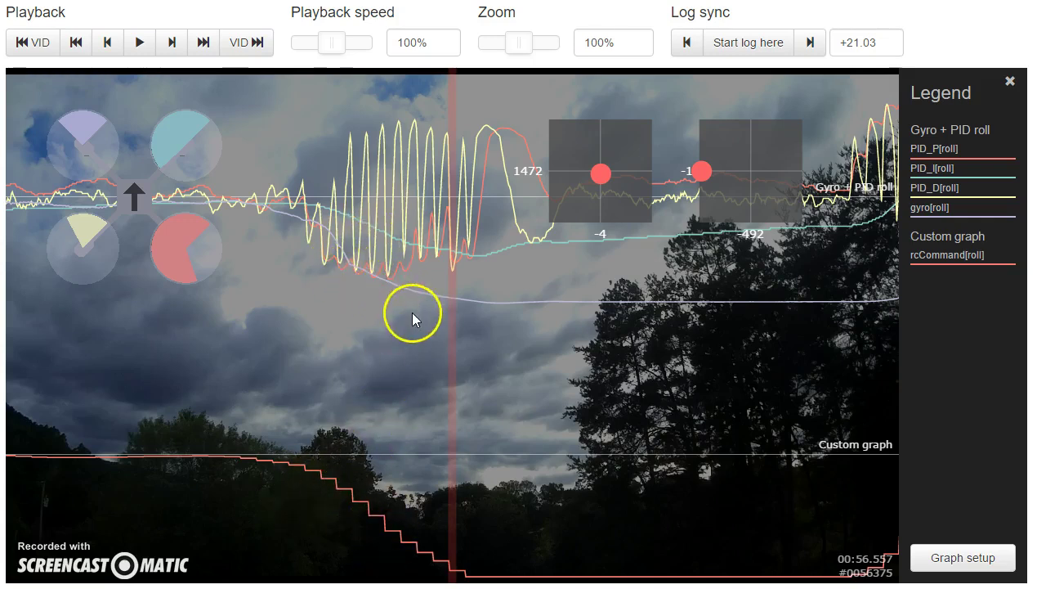
Step: Scrub through the log around 00:56.8 to compare the roll command with the PID_D[roll] oscillation
{"action": "left_click_drag", "start_coordinate": [430, 338], "coordinate": [274, 334]}
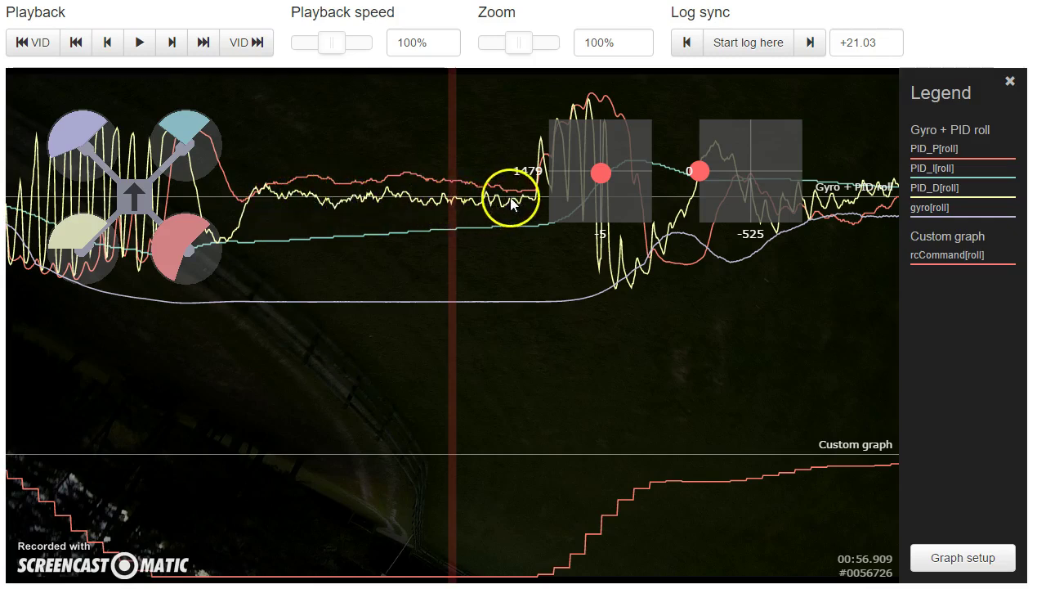
{"action": "left_click_drag", "start_coordinate": [498, 317], "coordinate": [533, 373]}
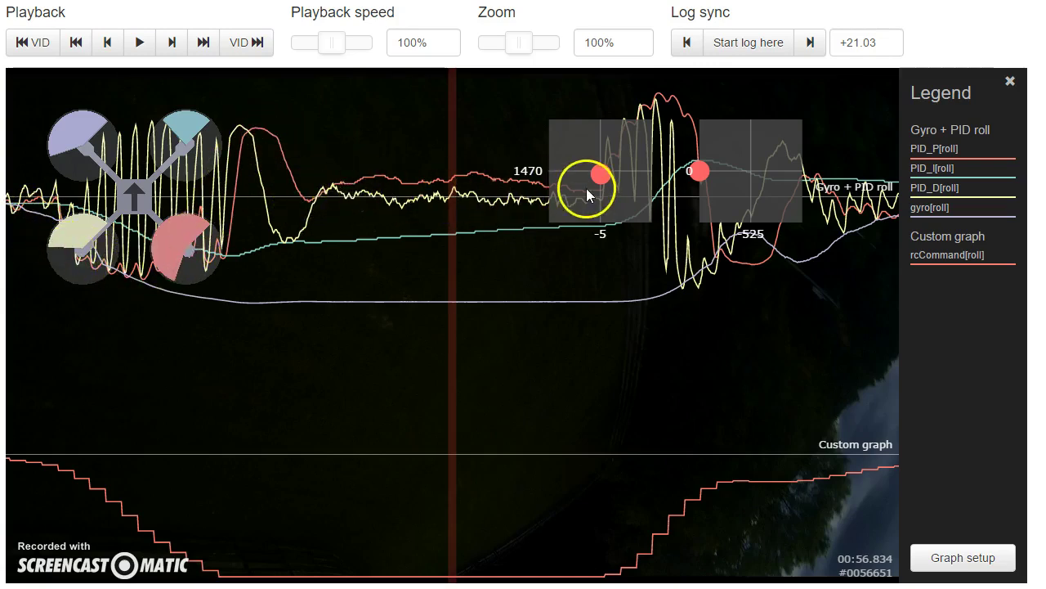
{"action": "left_click_drag", "start_coordinate": [668, 361], "coordinate": [631, 360]}
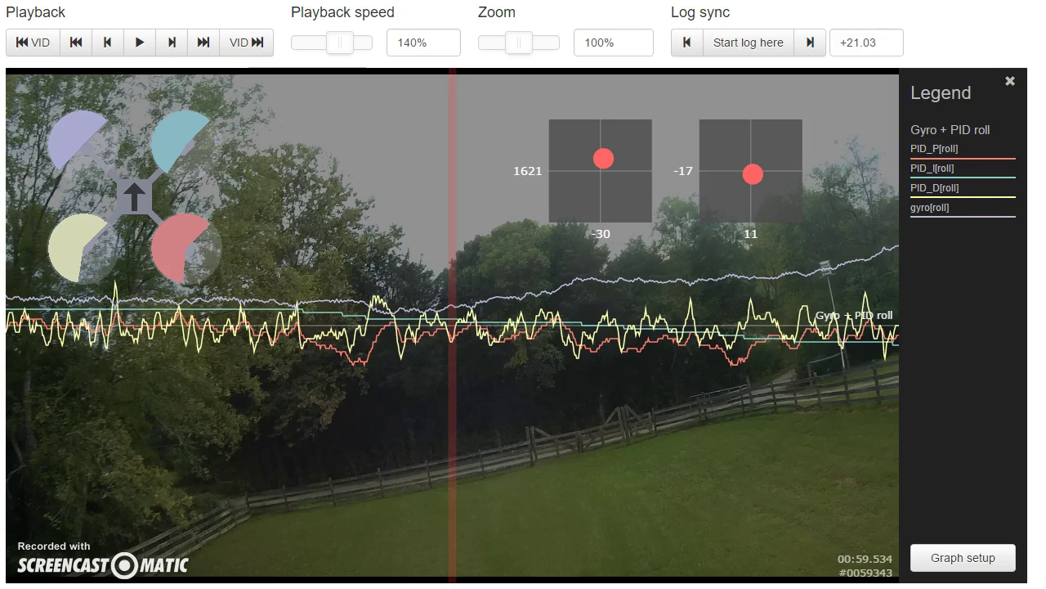
Step: Play and pause the log from about 00:59.5 and again from about 01:26.7, scrubbing back to inspect the roll traces
{"action": "left_click", "coordinate": [137, 44]}
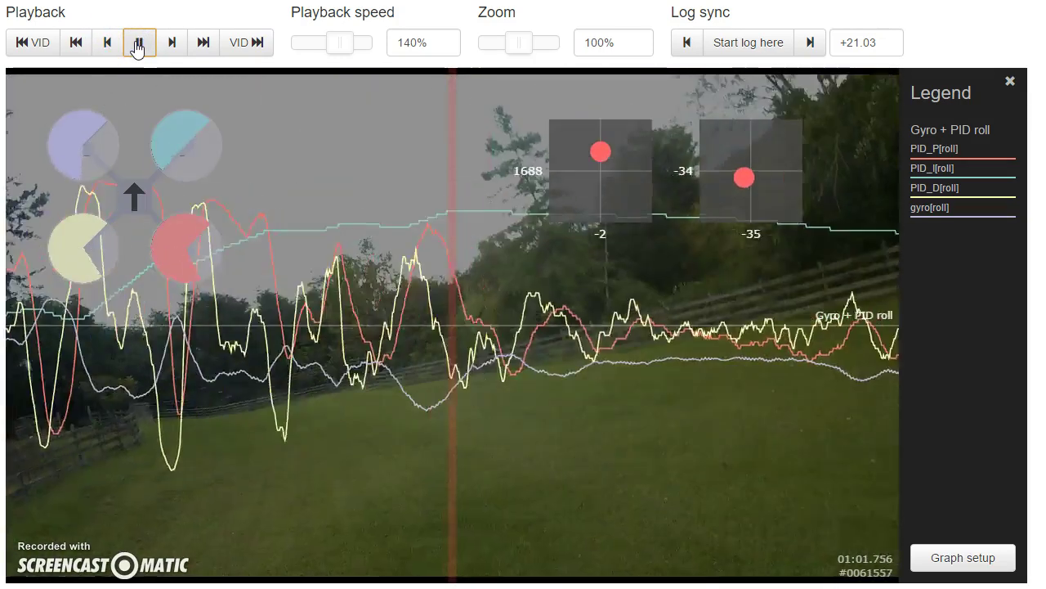
{"action": "left_click", "coordinate": [137, 44]}
{"action": "left_click_drag", "start_coordinate": [163, 455], "coordinate": [697, 454]}
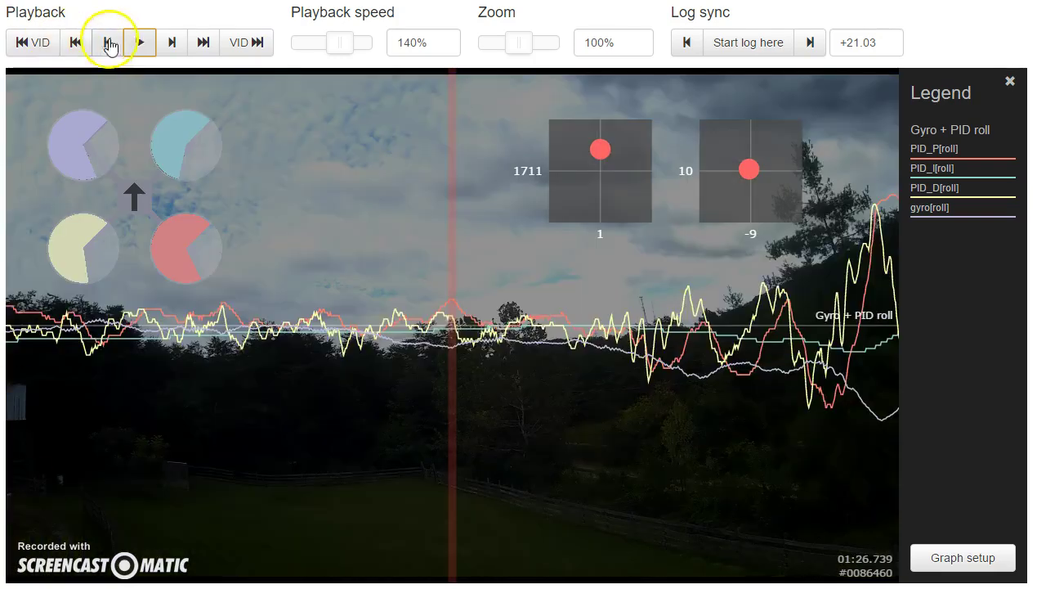
{"action": "left_click", "coordinate": [134, 45]}
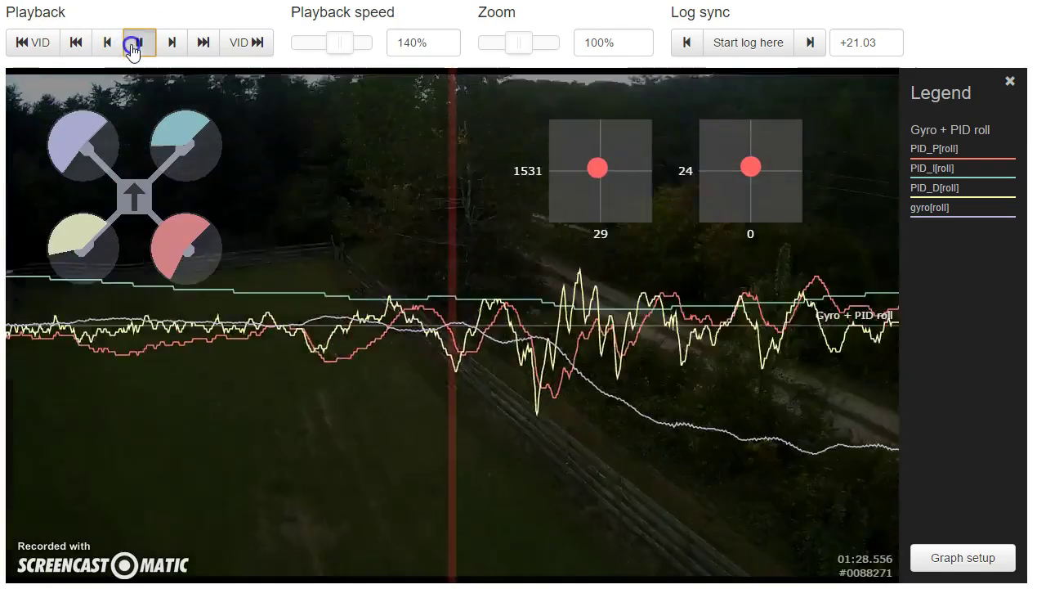
{"action": "left_click", "coordinate": [138, 45]}
{"action": "left_click_drag", "start_coordinate": [93, 490], "coordinate": [829, 460]}
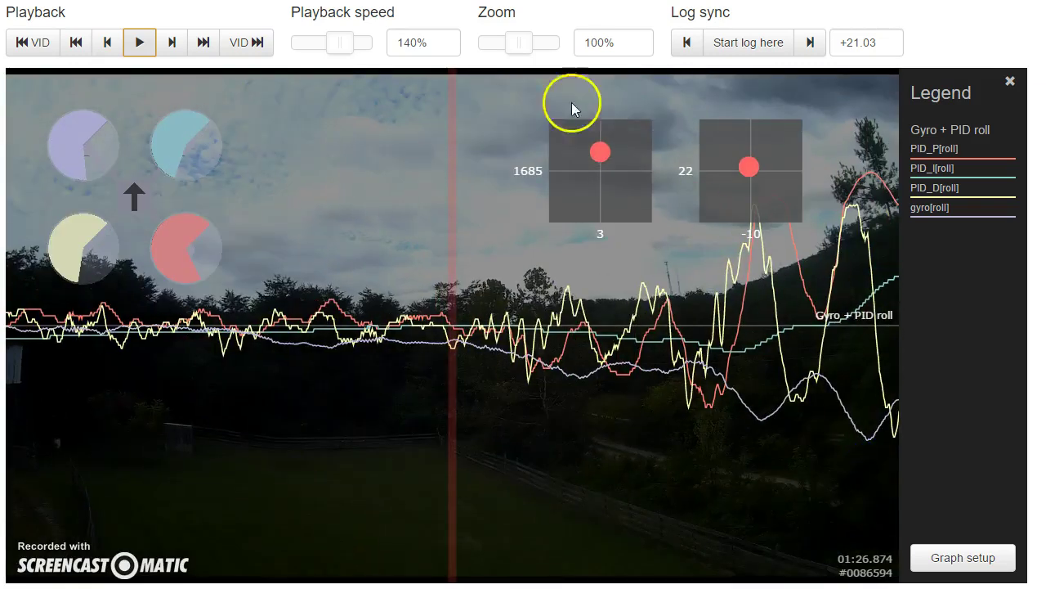
Step: Set the playback speed to 50%, replay the log from about 01:26.7, and scrub back to the roll oscillations near 01:27.3
{"action": "left_click_drag", "start_coordinate": [336, 42], "coordinate": [312, 49]}
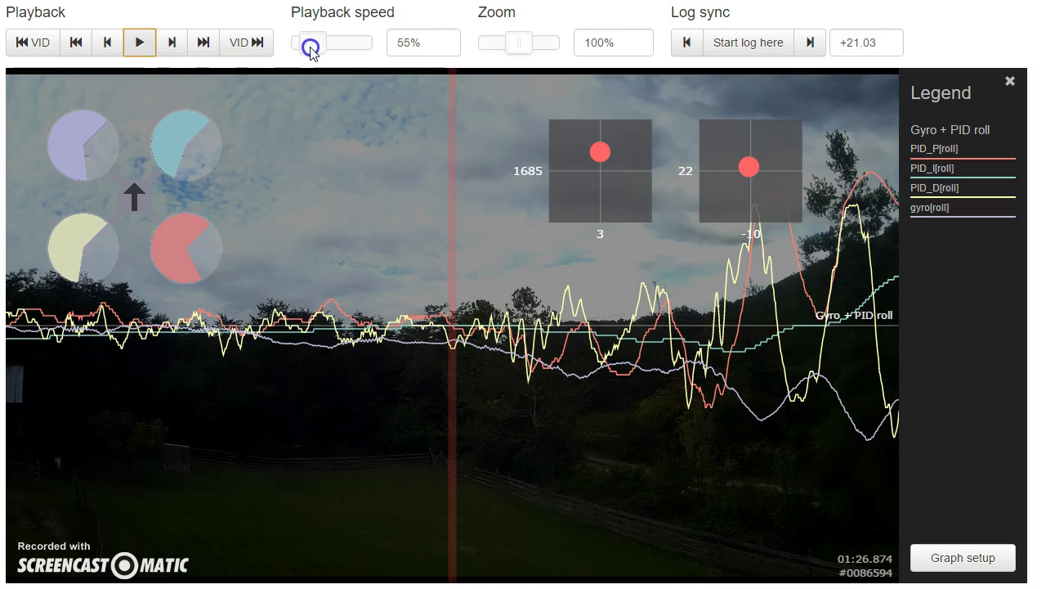
{"action": "left_click_drag", "start_coordinate": [295, 326], "coordinate": [384, 337]}
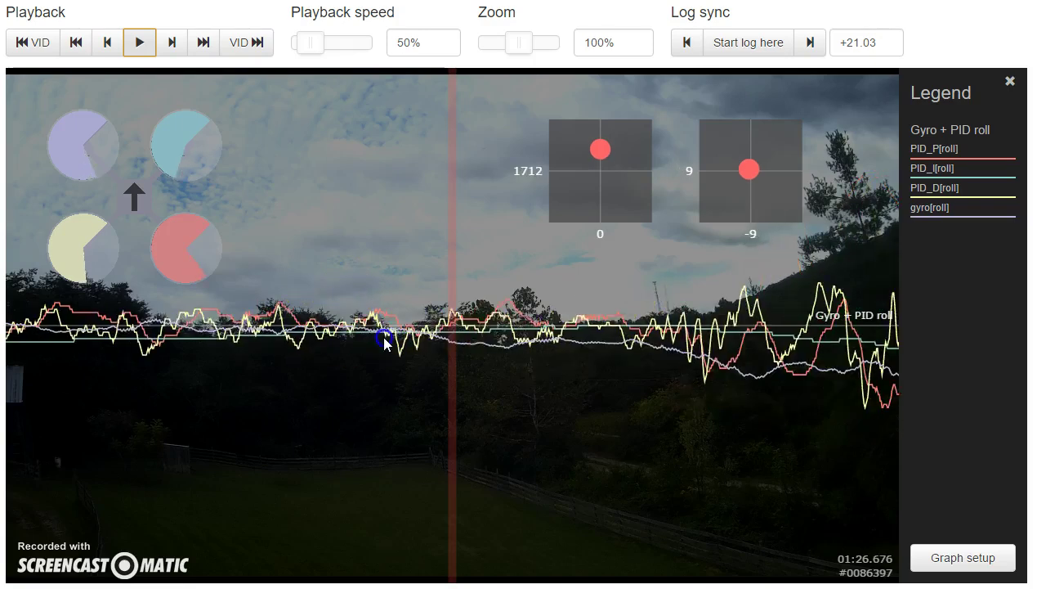
{"action": "left_click", "coordinate": [136, 37]}
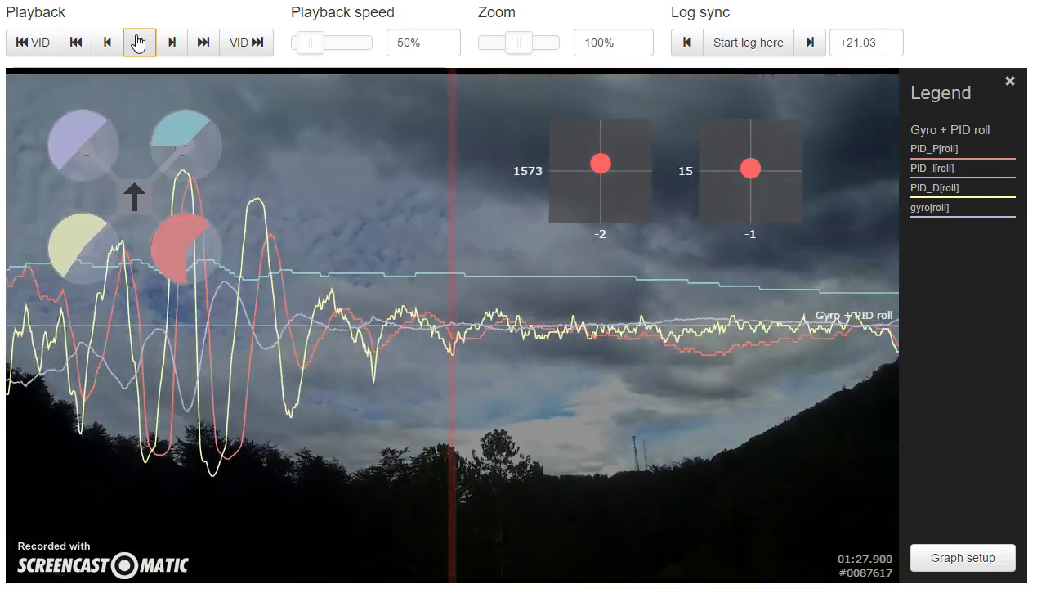
{"action": "left_click", "coordinate": [136, 37]}
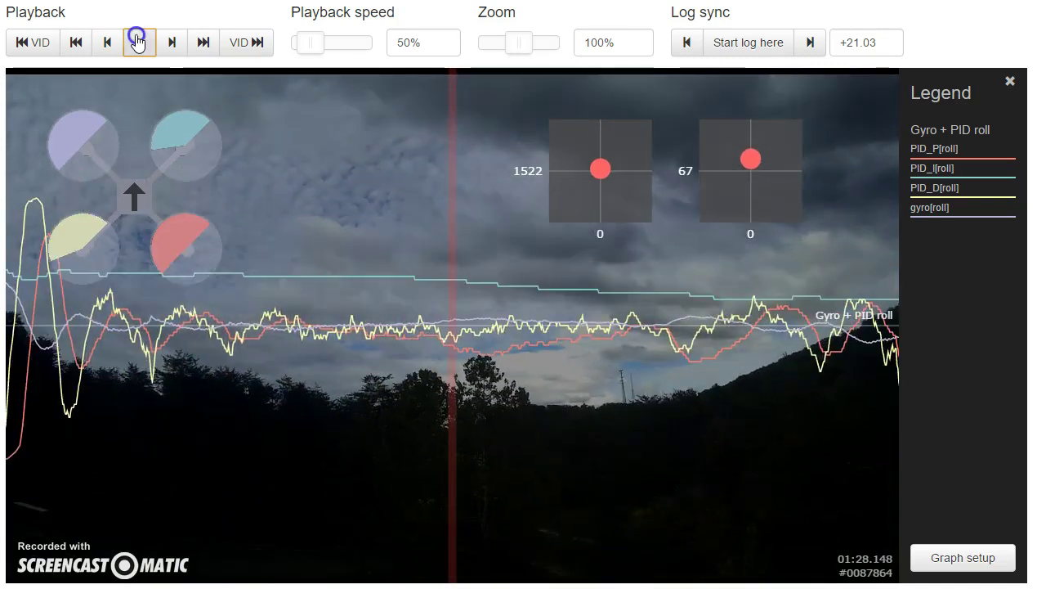
{"action": "left_click_drag", "start_coordinate": [296, 472], "coordinate": [699, 482]}
{"action": "left_click", "coordinate": [464, 328]}
{"action": "left_click_drag", "start_coordinate": [831, 368], "coordinate": [789, 372]}
Step: Replace the Gyro + PID roll graph with the Gyro + PID pitch preset and save the graph configuration
{"action": "left_click", "coordinate": [999, 560]}
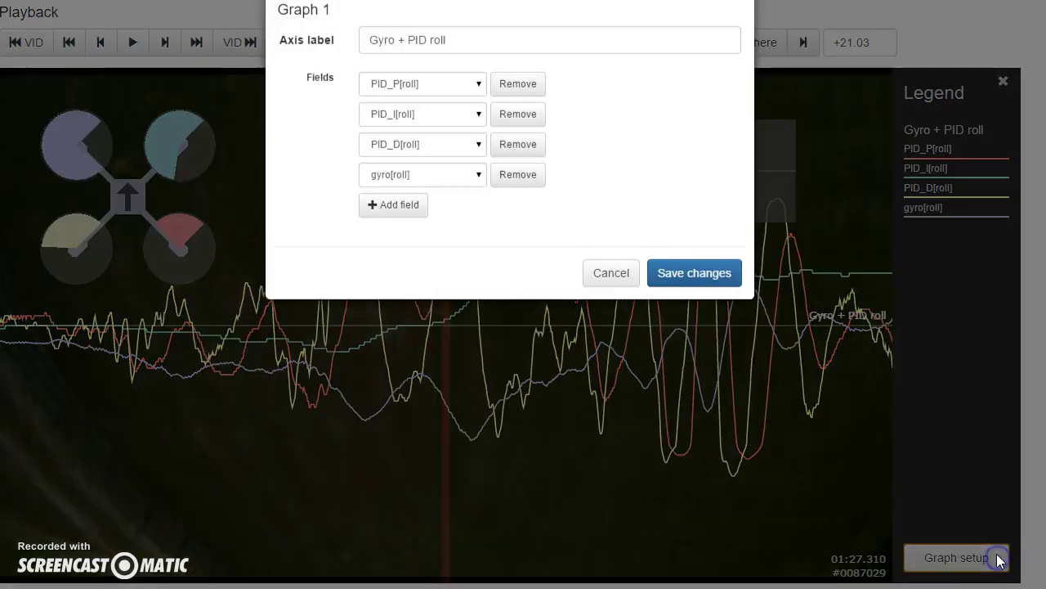
{"action": "left_click", "coordinate": [519, 104]}
{"action": "left_click", "coordinate": [519, 104]}
{"action": "left_click", "coordinate": [519, 104]}
{"action": "left_click", "coordinate": [520, 104]}
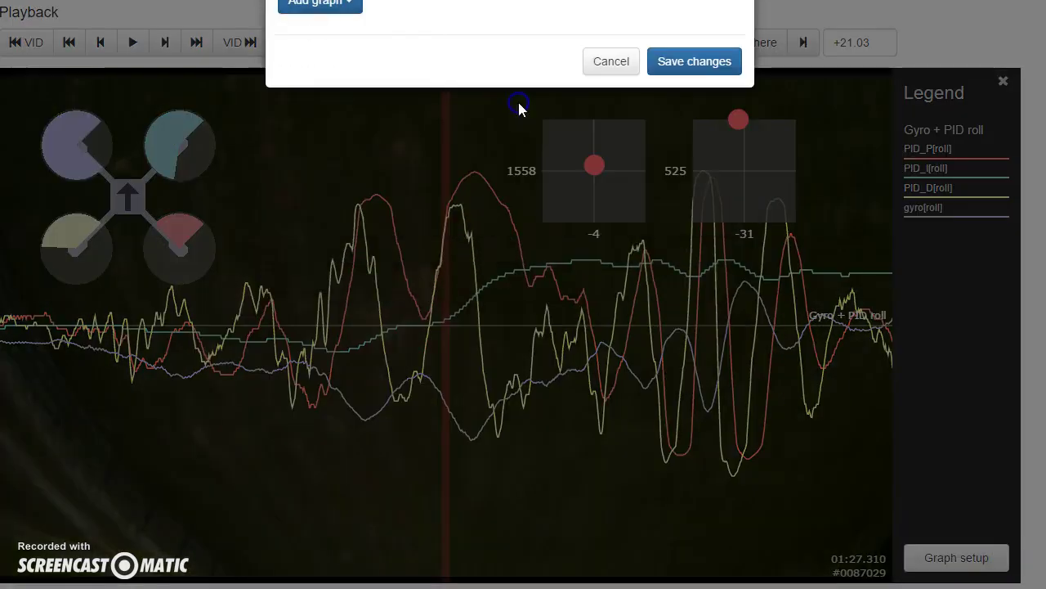
{"action": "left_click", "coordinate": [319, 7]}
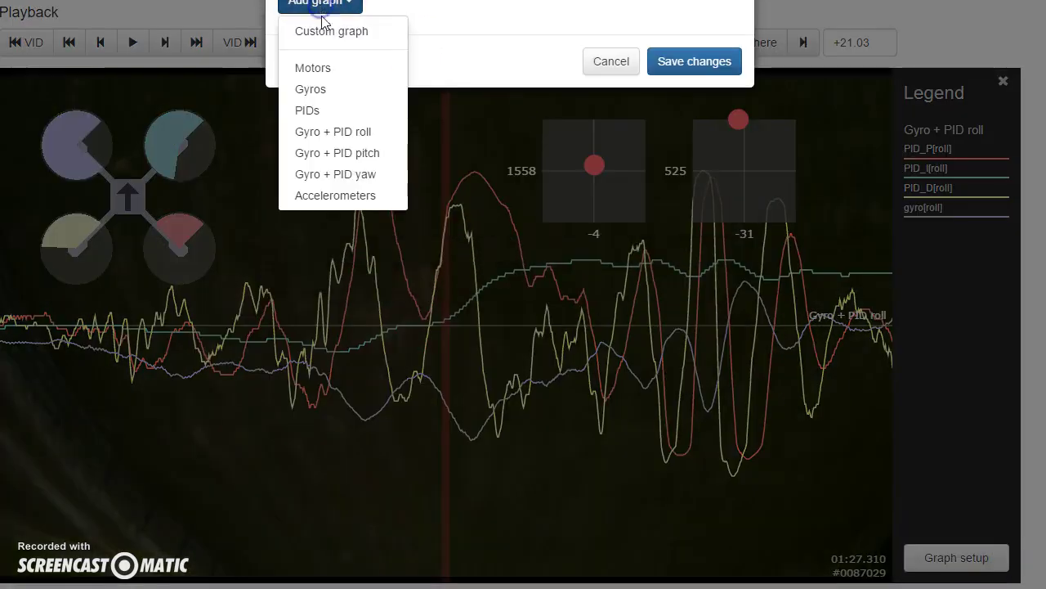
{"action": "left_click", "coordinate": [335, 154]}
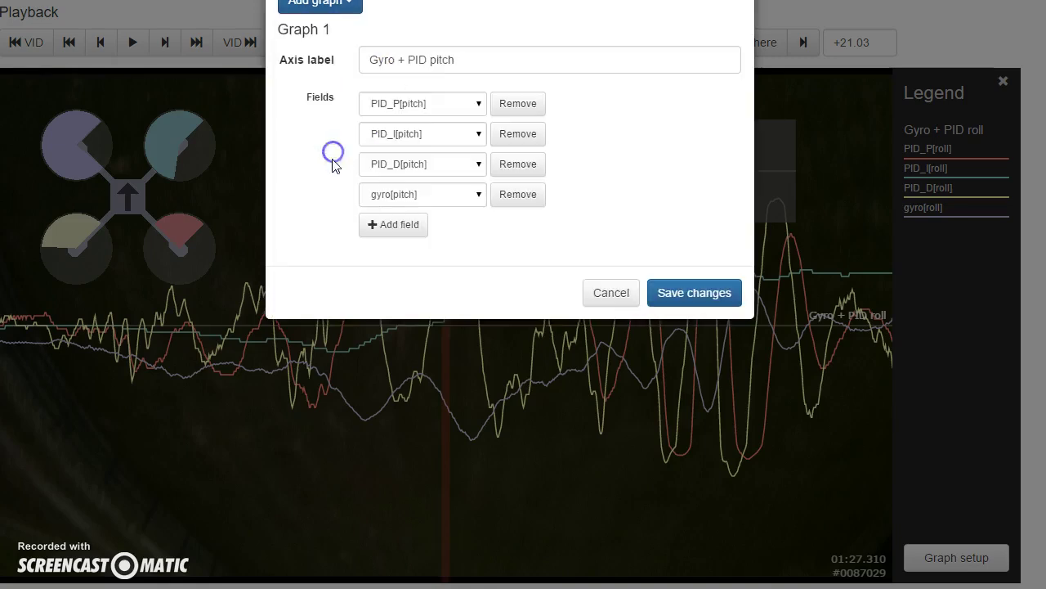
{"action": "left_click", "coordinate": [699, 296]}
Step: Scrub back and forth between about 01:27.1 and 01:27.5 to examine the pitch P, I, D and gyro traces
{"action": "left_click_drag", "start_coordinate": [434, 520], "coordinate": [526, 502]}
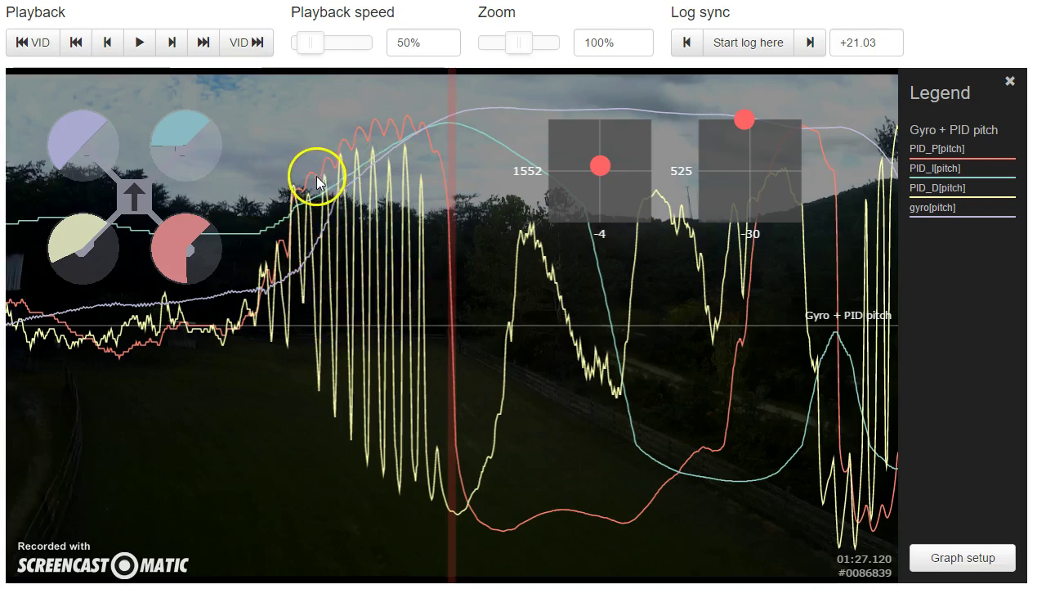
{"action": "left_click_drag", "start_coordinate": [446, 134], "coordinate": [283, 176]}
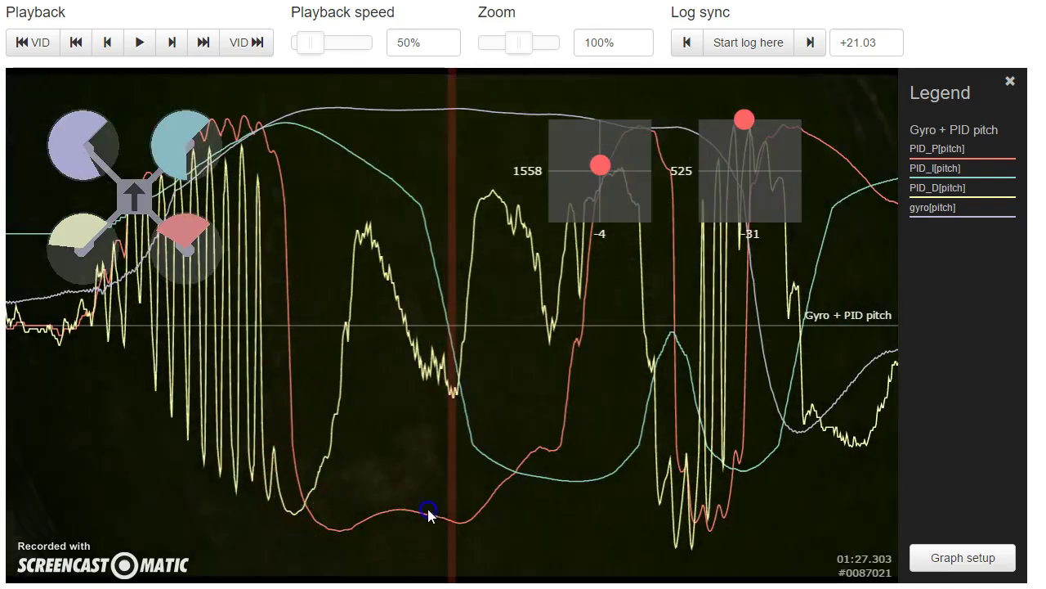
{"action": "left_click_drag", "start_coordinate": [428, 513], "coordinate": [328, 508]}
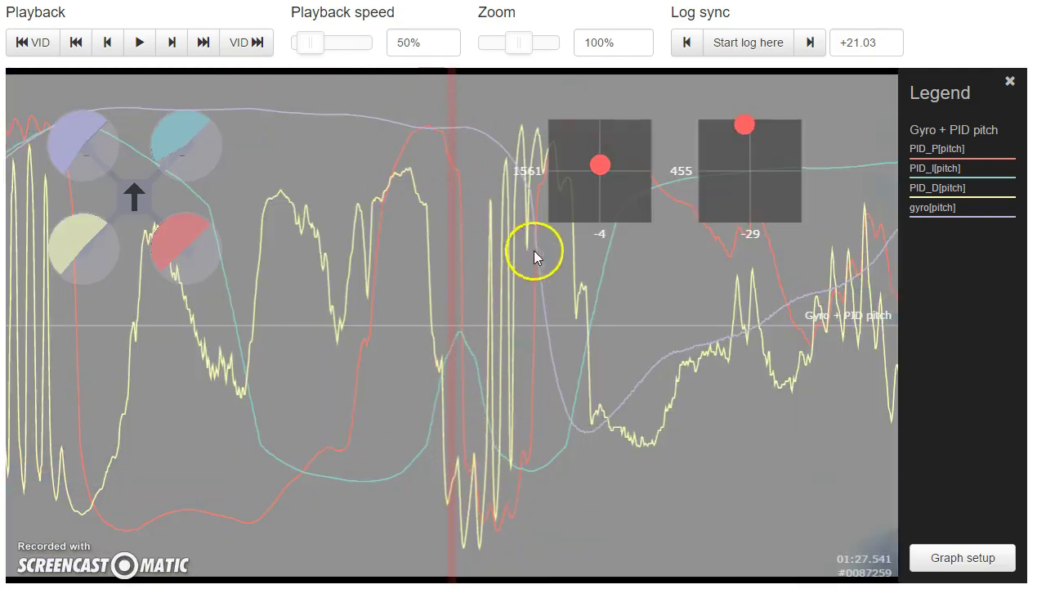
{"action": "left_click_drag", "start_coordinate": [616, 282], "coordinate": [655, 429]}
{"action": "mouse_move", "coordinate": [482, 451]}
{"action": "left_mouse_down"}
{"action": "mouse_move", "coordinate": [526, 447]}
{"action": "mouse_move", "coordinate": [471, 449]}
{"action": "left_mouse_up"}
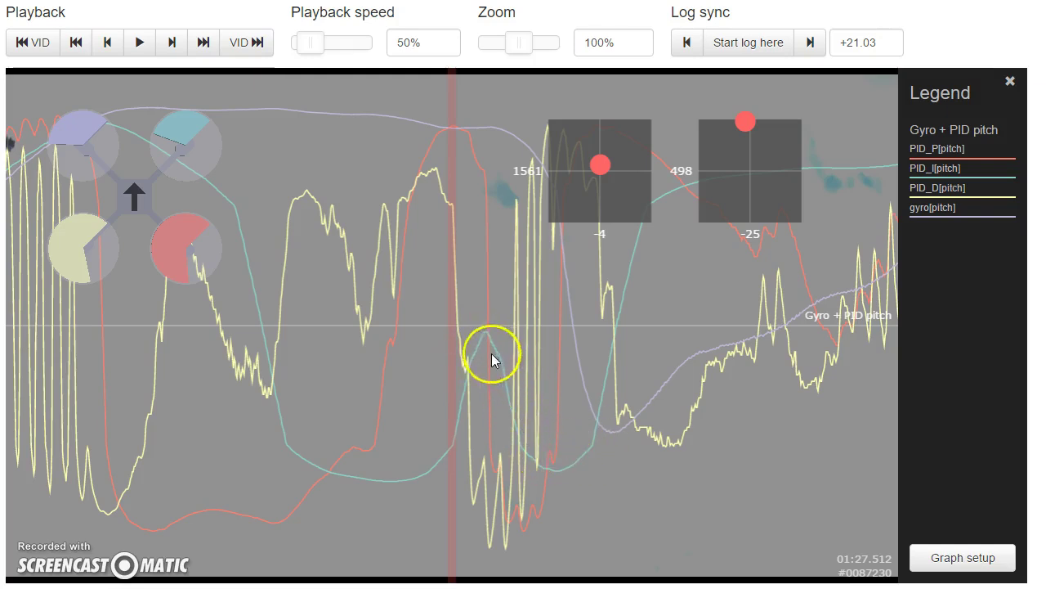
{"action": "left_click_drag", "start_coordinate": [652, 421], "coordinate": [540, 467]}
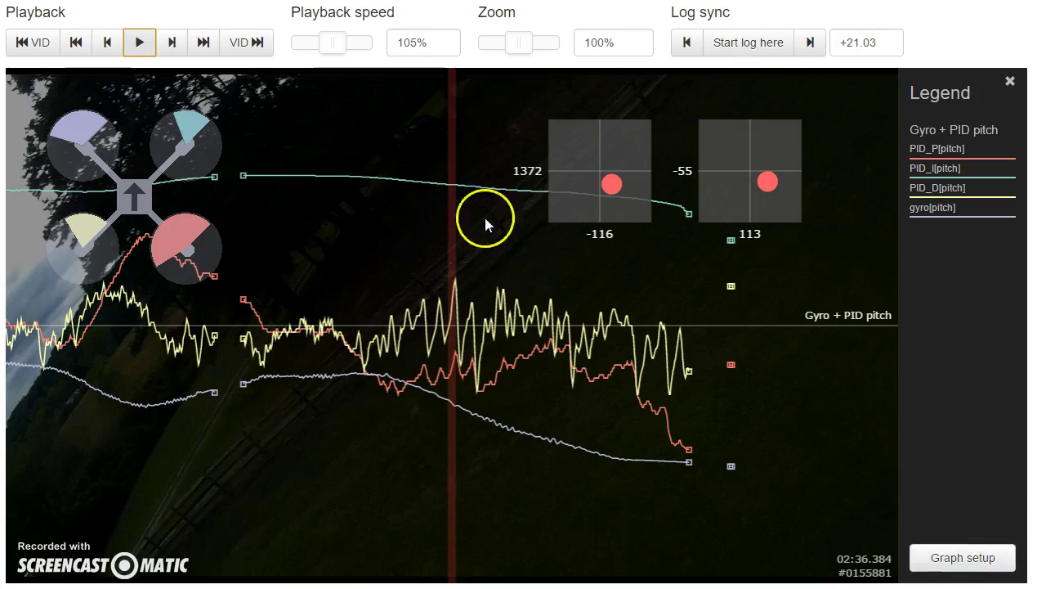
Step: Play the log from about 02:36.4 to 02:40.5, pause it, and scrub back to about 02:39.4
{"action": "left_click", "coordinate": [135, 44]}
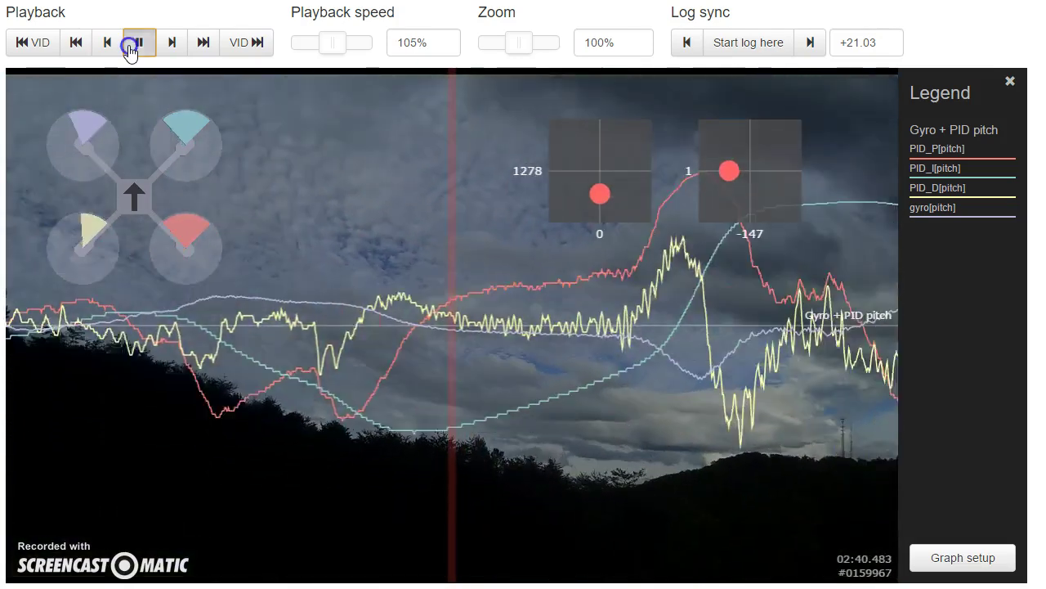
{"action": "left_click", "coordinate": [129, 49]}
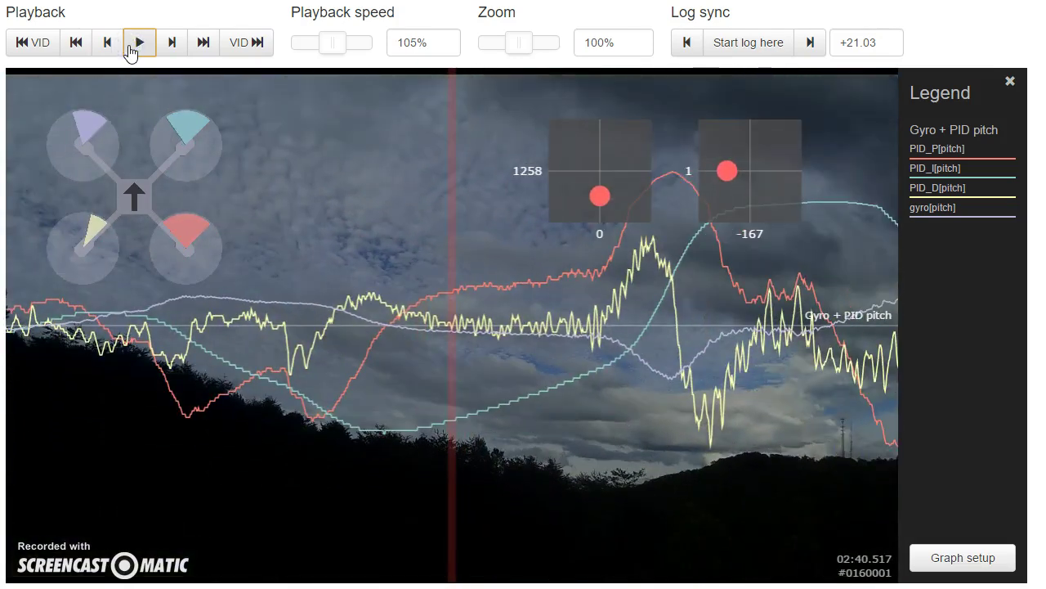
{"action": "left_click_drag", "start_coordinate": [273, 444], "coordinate": [750, 493]}
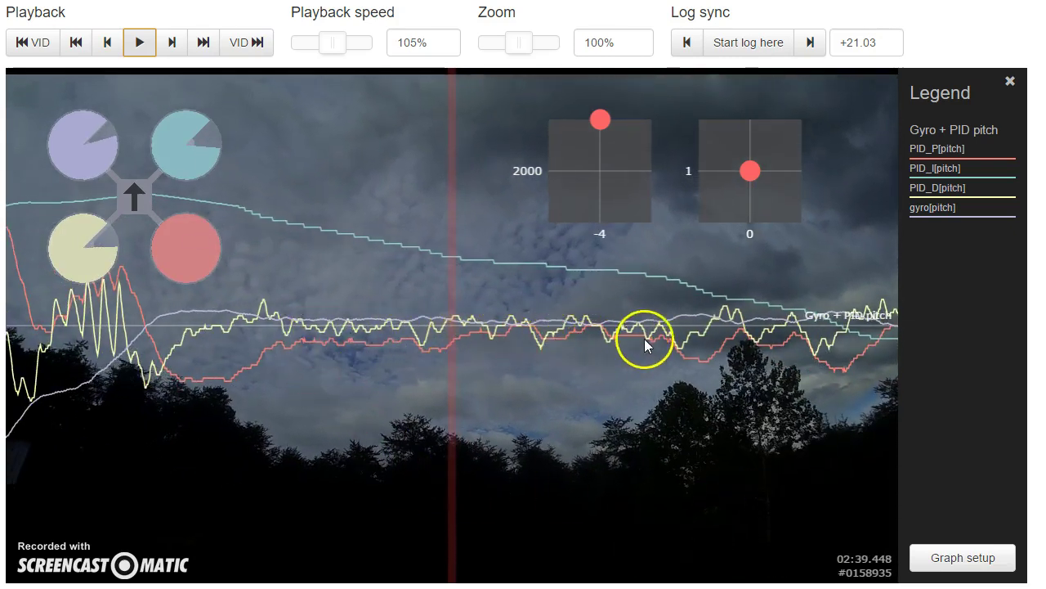
Step: Add the Gyro + PID roll preset as a second graph below the pitch graph and save the graph configuration
{"action": "left_click", "coordinate": [963, 559]}
{"action": "left_click", "coordinate": [329, 5]}
{"action": "left_click", "coordinate": [334, 132]}
{"action": "left_click", "coordinate": [706, 528]}
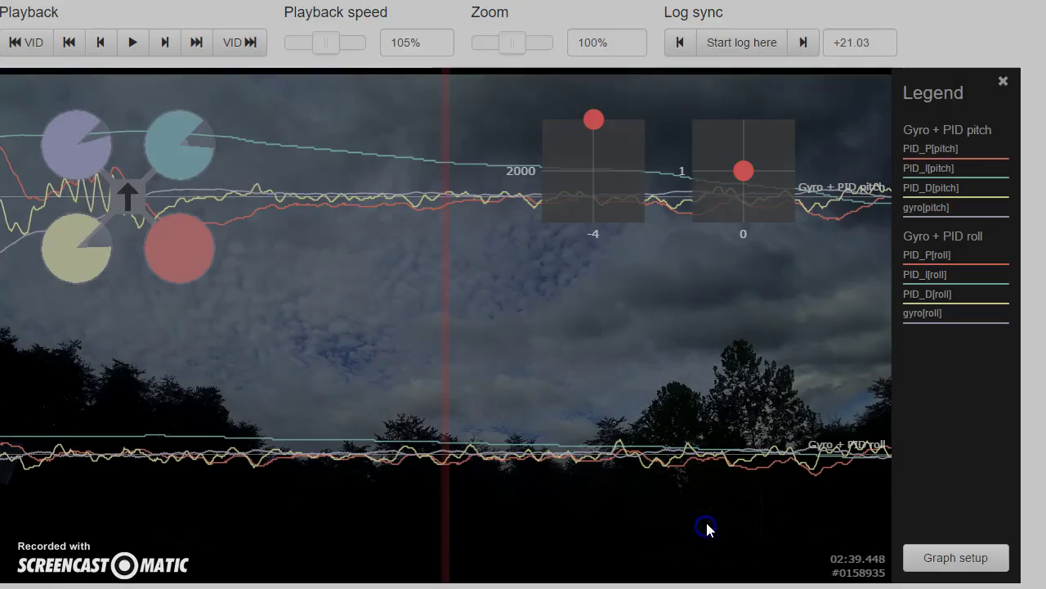
Step: Scrub back to about 02:39.2 and replay the log to about 02:41.3 to view the pitch and roll traces together
{"action": "left_click_drag", "start_coordinate": [688, 493], "coordinate": [801, 491]}
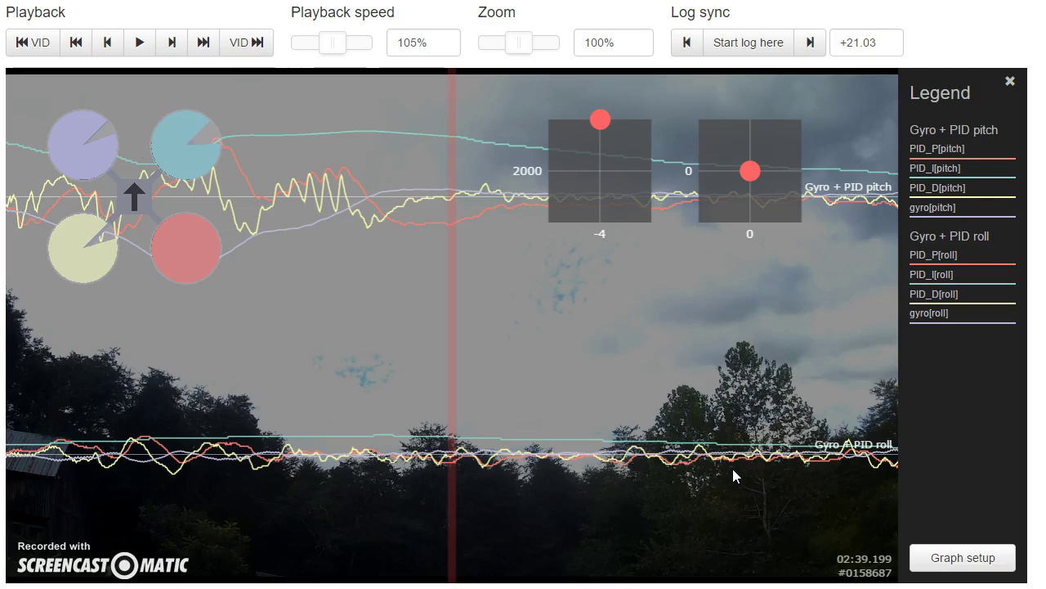
{"action": "left_click", "coordinate": [137, 48]}
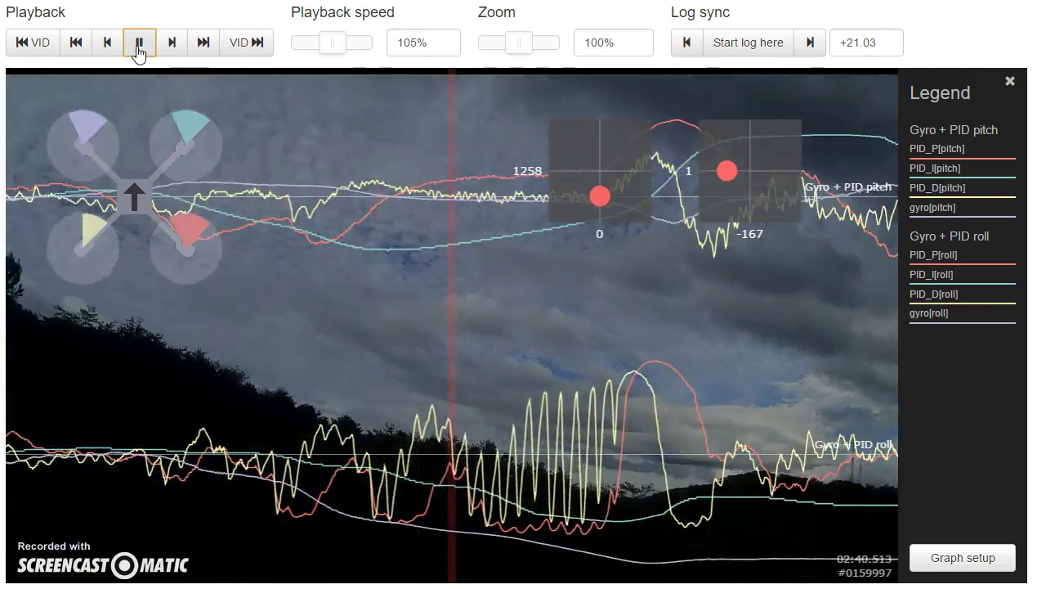
{"action": "left_click", "coordinate": [138, 49]}
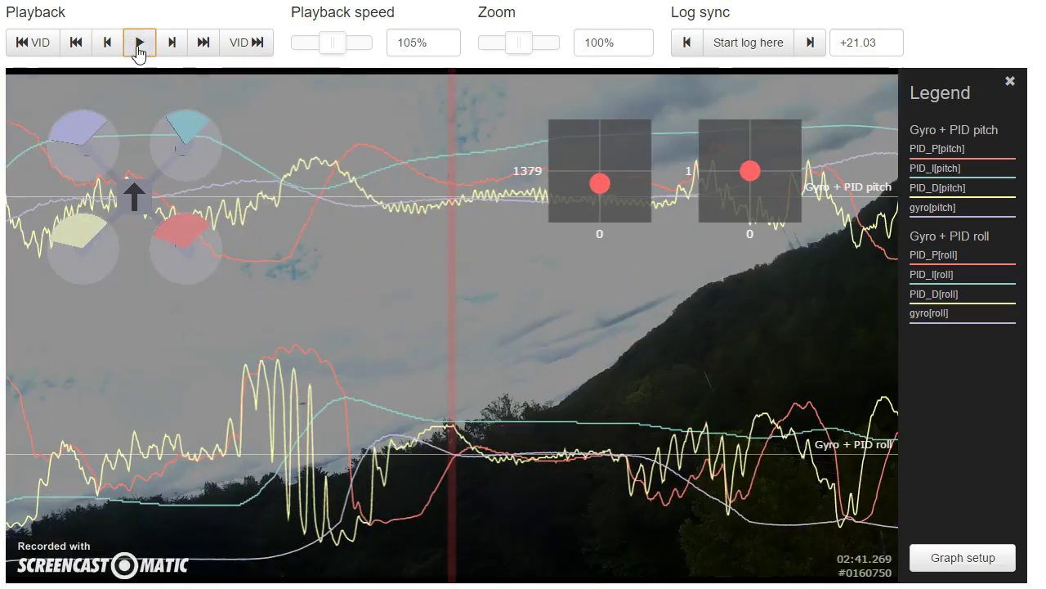
Step: Scrub back from about 02:41.3 to about 02:40.5 to examine the roll P, D and gyro traces
{"action": "left_click", "coordinate": [439, 458]}
{"action": "left_click", "coordinate": [267, 432]}
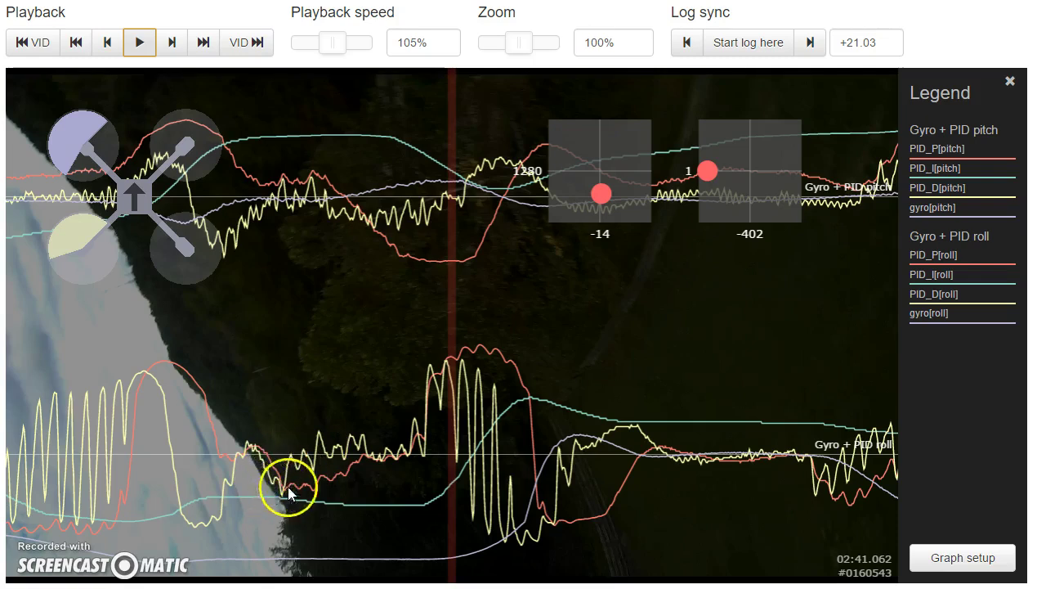
{"action": "left_click_drag", "start_coordinate": [197, 455], "coordinate": [421, 412]}
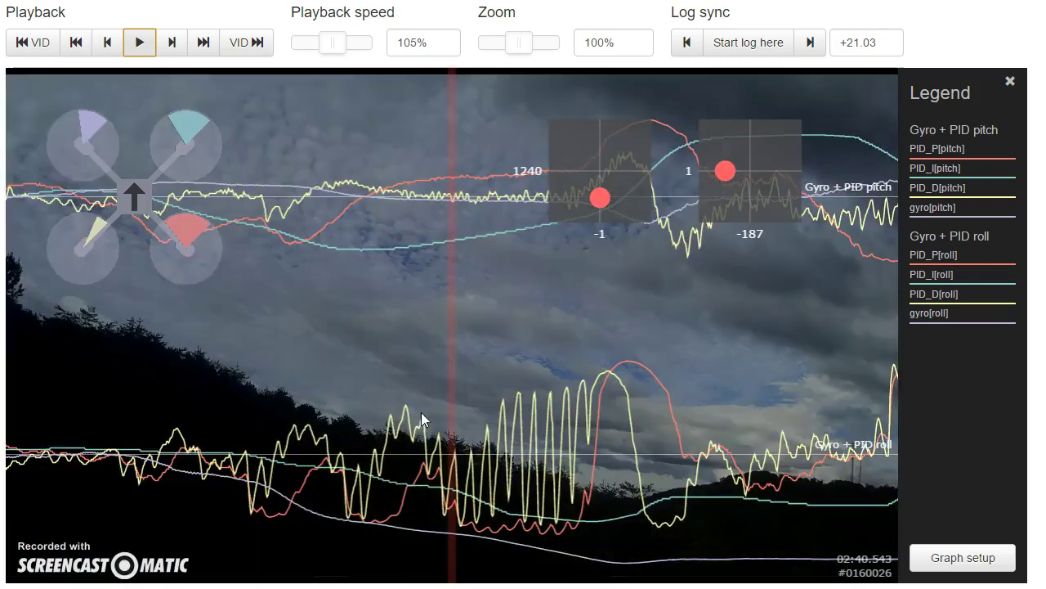
Step: Play the log to about 02:51.5, pause it, and scrub back to examine the pitch traces
{"action": "left_click", "coordinate": [139, 43]}
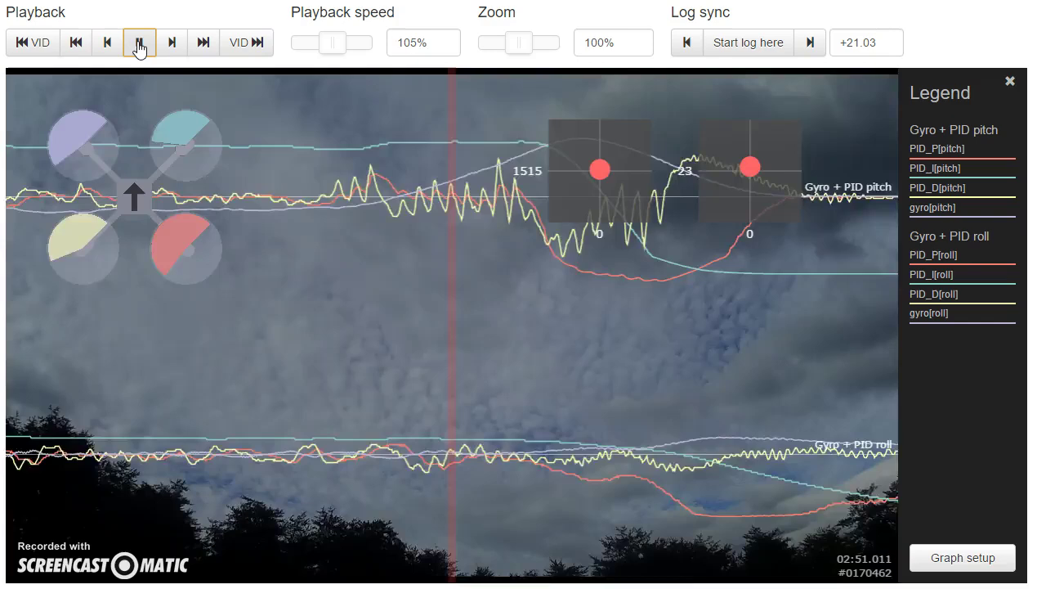
{"action": "left_click", "coordinate": [139, 45]}
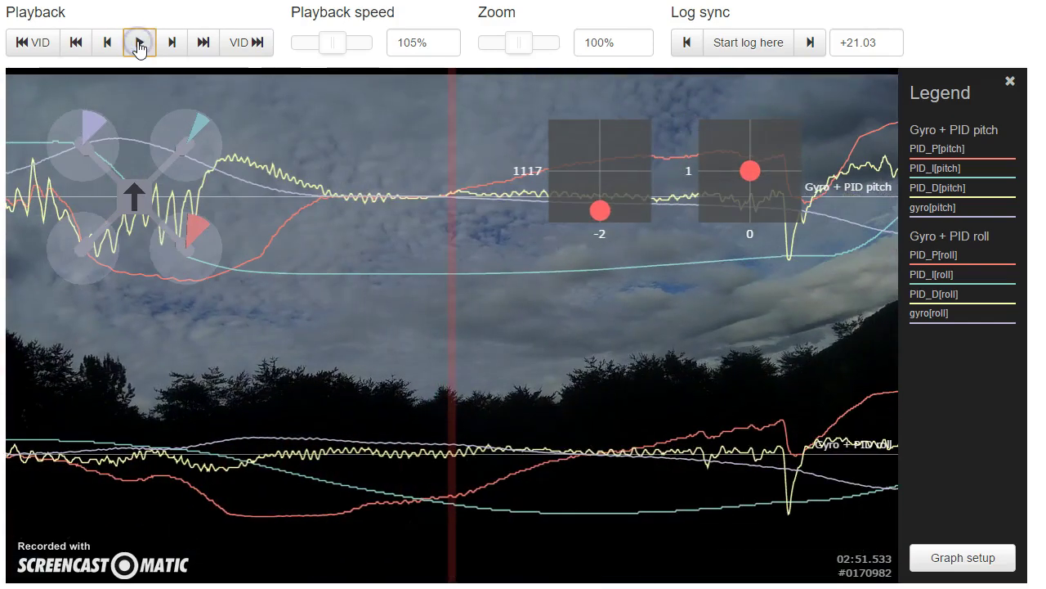
{"action": "left_click_drag", "start_coordinate": [197, 294], "coordinate": [817, 343]}
Step: Play the log to about 02:52.9, pause it, and scrub back to about 02:51.5
{"action": "left_click", "coordinate": [137, 43]}
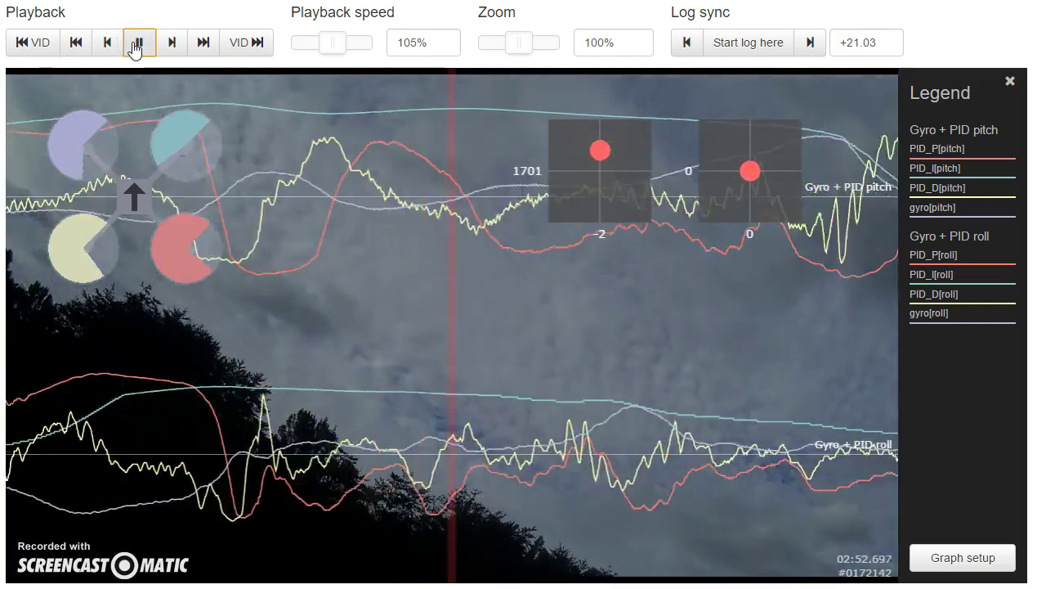
{"action": "left_click", "coordinate": [136, 48]}
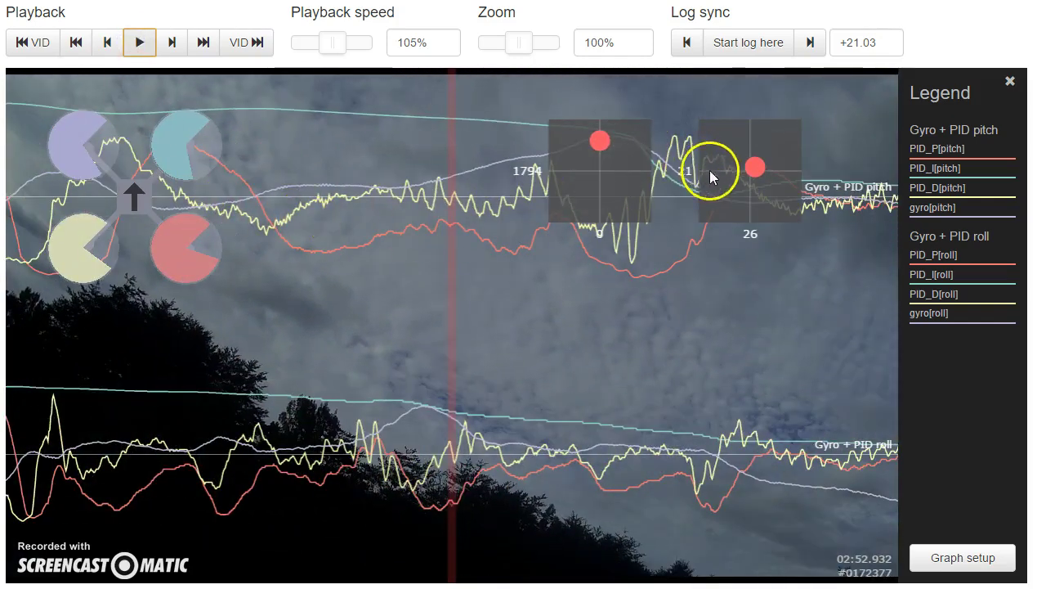
{"action": "left_click_drag", "start_coordinate": [509, 310], "coordinate": [1042, 301]}
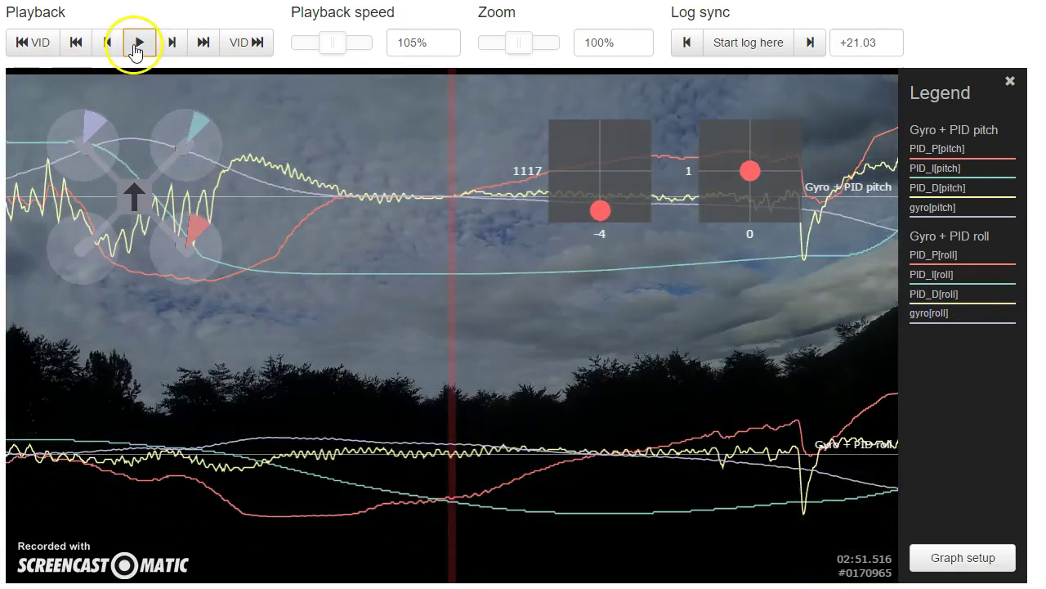
Step: Play the log from about 02:51.5 to 03:05.9, pausing midway at about 03:00.2 to inspect the traces
{"action": "left_click", "coordinate": [136, 51]}
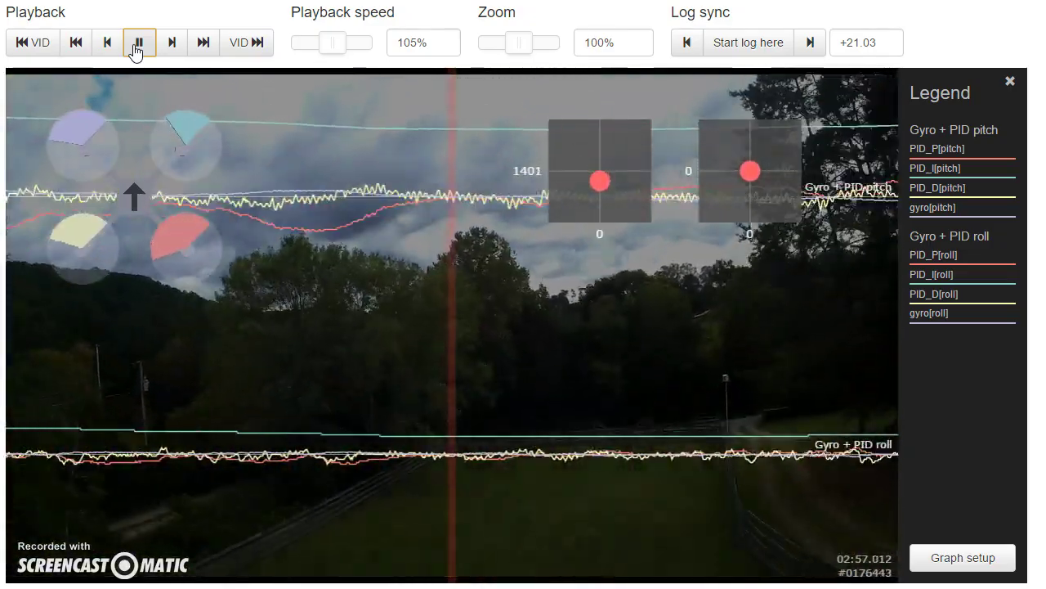
{"action": "left_click", "coordinate": [137, 49]}
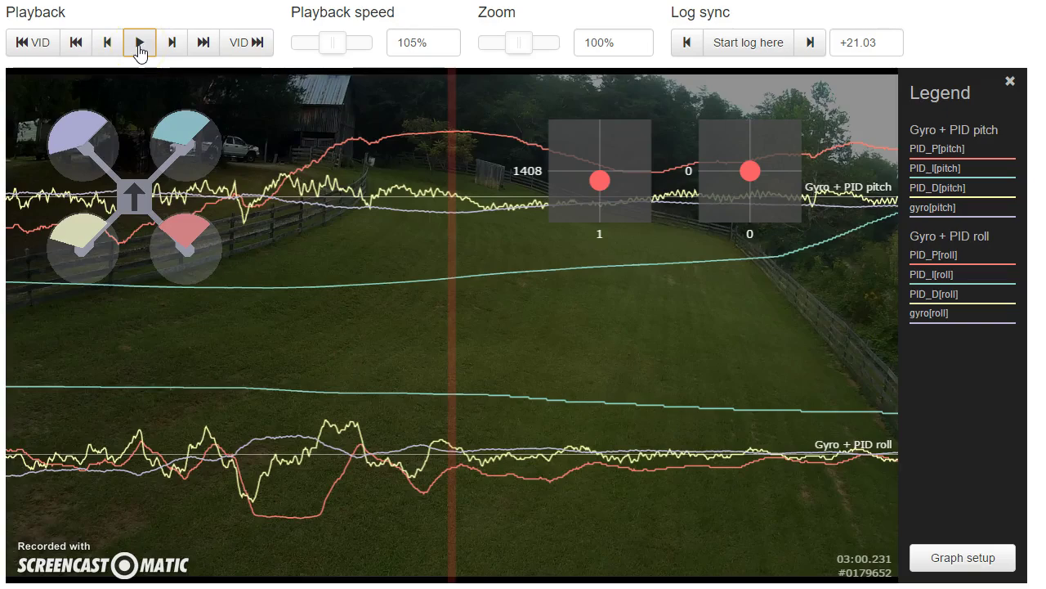
{"action": "left_click", "coordinate": [140, 49]}
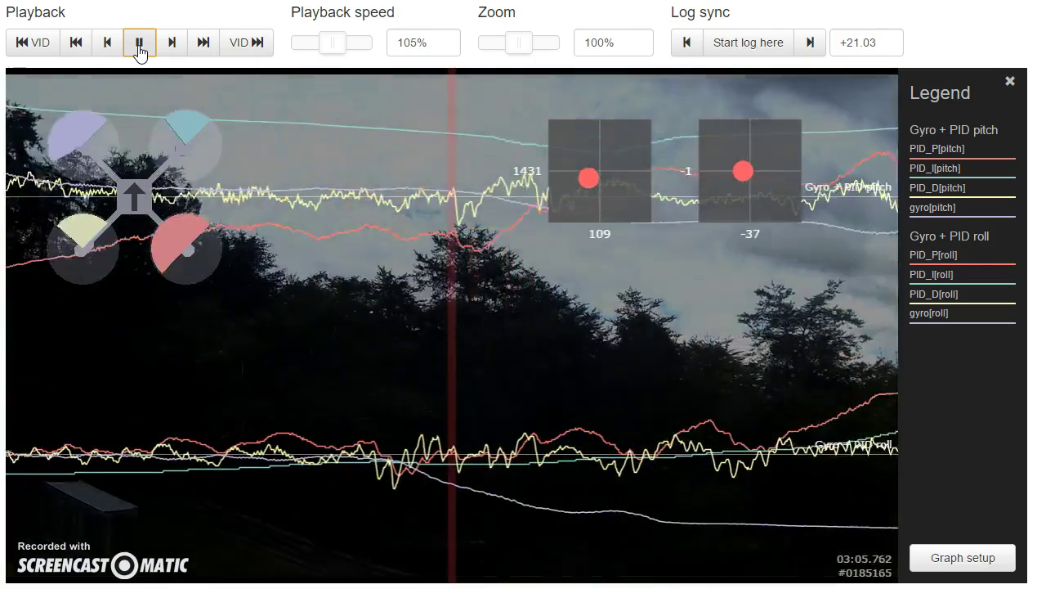
{"action": "left_click", "coordinate": [140, 49]}
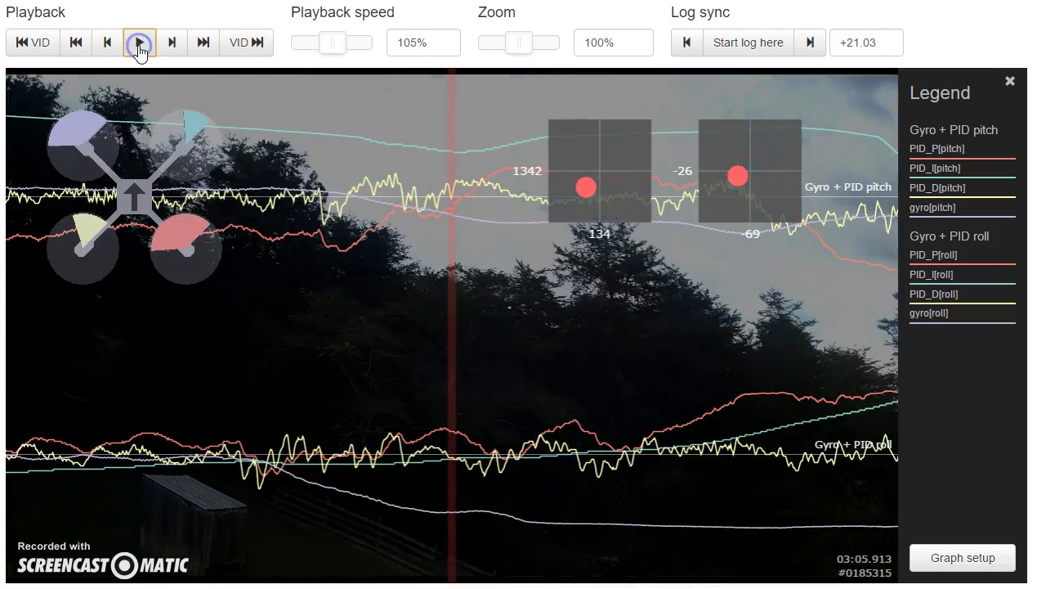
Step: Scrub back to about 03:00.8 and replay the log to about 03:02.7 to compare pitch and roll
{"action": "left_click_drag", "start_coordinate": [377, 415], "coordinate": [740, 454]}
{"action": "left_click_drag", "start_coordinate": [713, 394], "coordinate": [0, 433]}
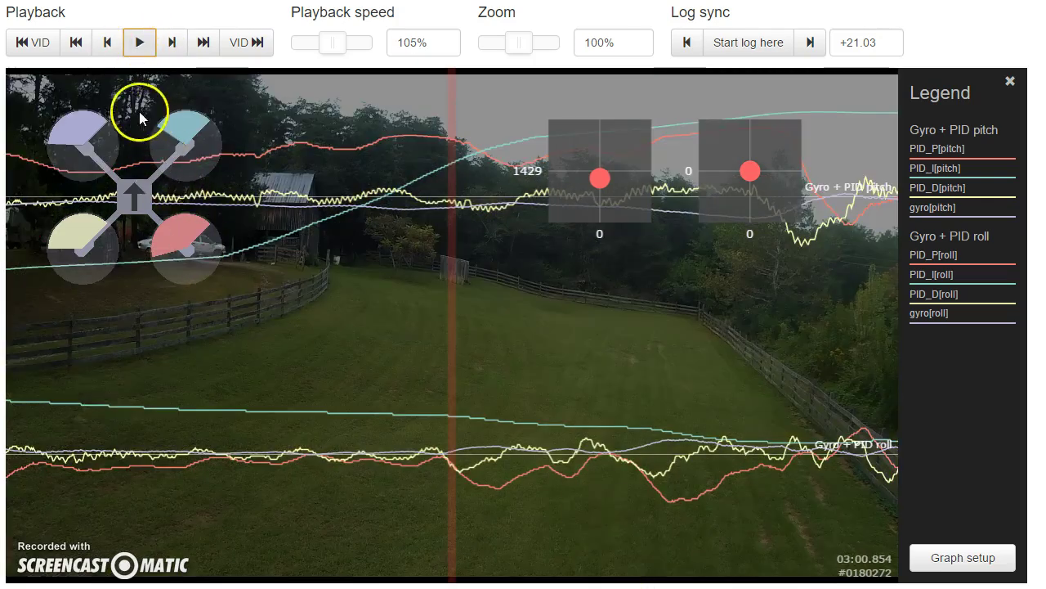
{"action": "left_click", "coordinate": [136, 51]}
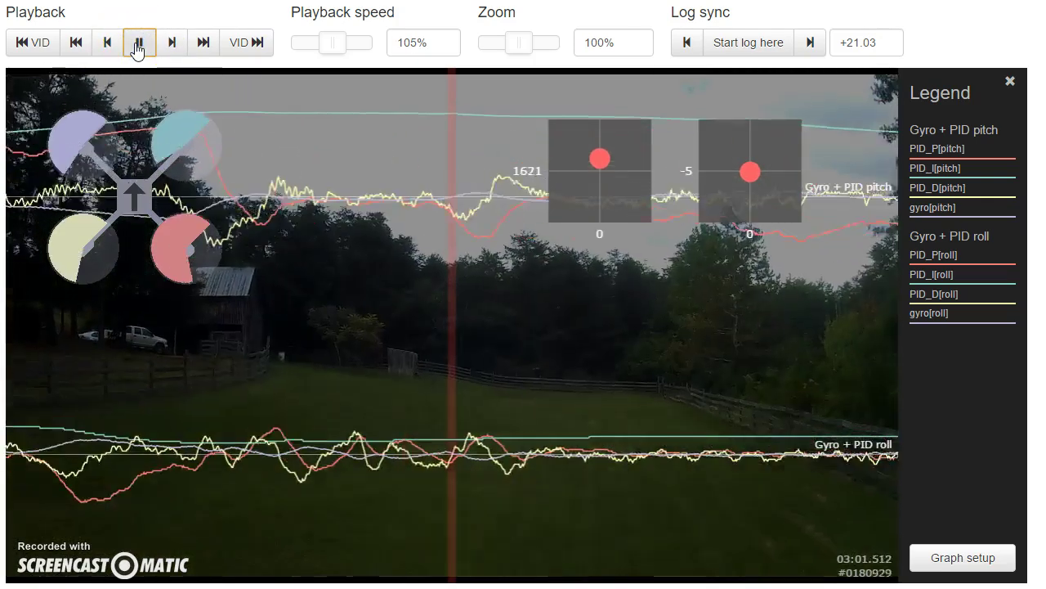
{"action": "left_click", "coordinate": [137, 49]}
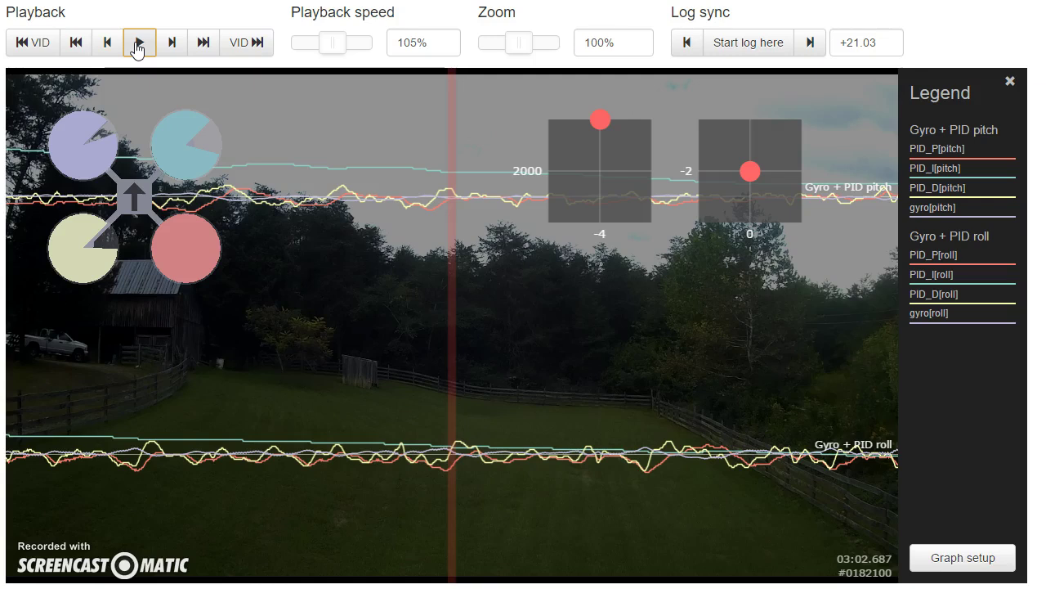
Step: Play the log in short stretches, pausing at about 03:03.7 and 03:05.0 to examine the D-term traces
{"action": "left_click", "coordinate": [137, 47]}
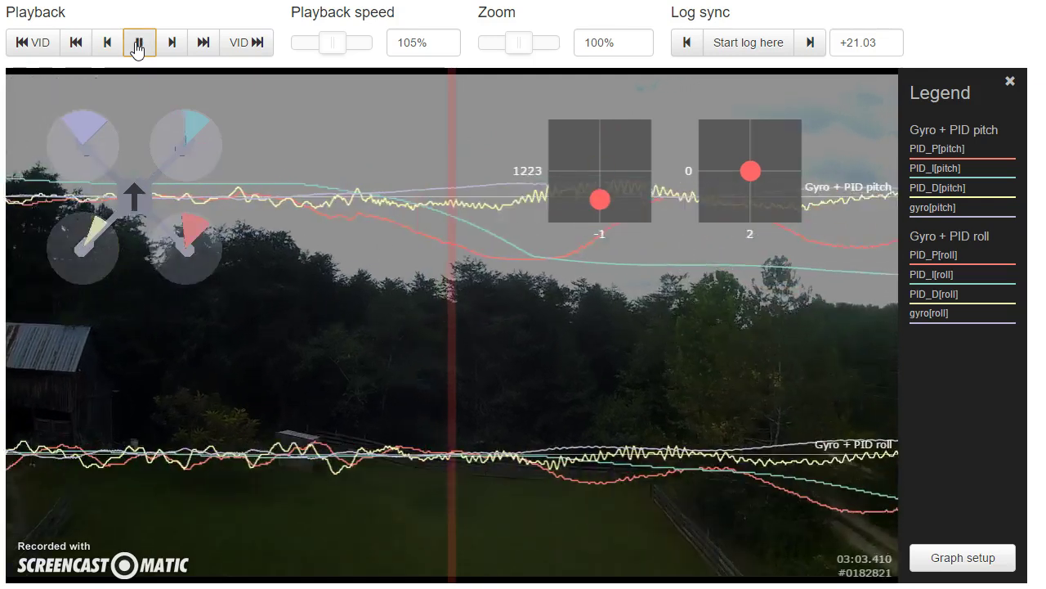
{"action": "left_click", "coordinate": [138, 47]}
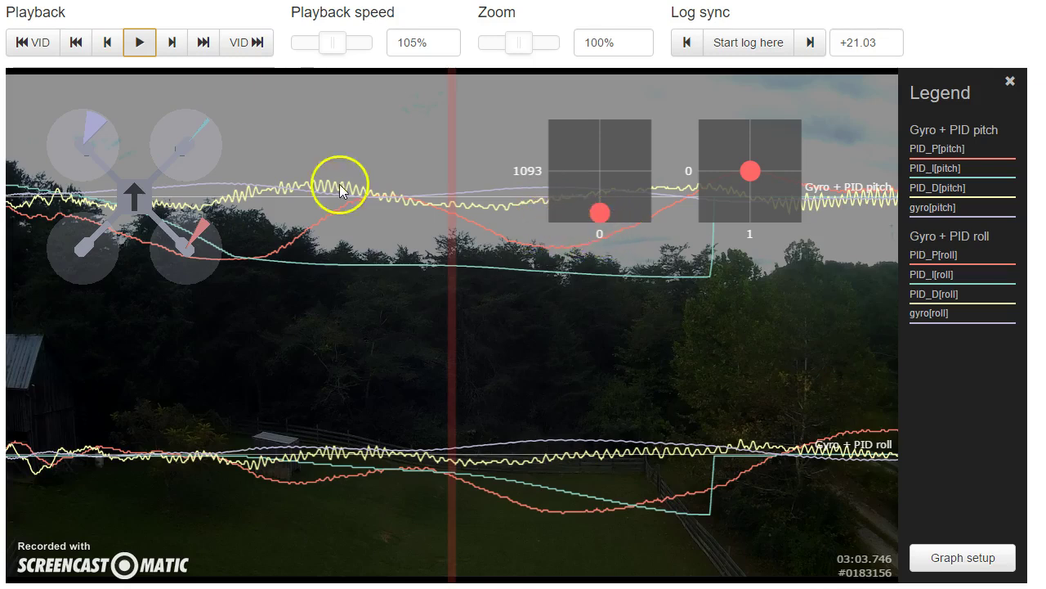
{"action": "left_click", "coordinate": [140, 54]}
{"action": "left_click", "coordinate": [140, 49]}
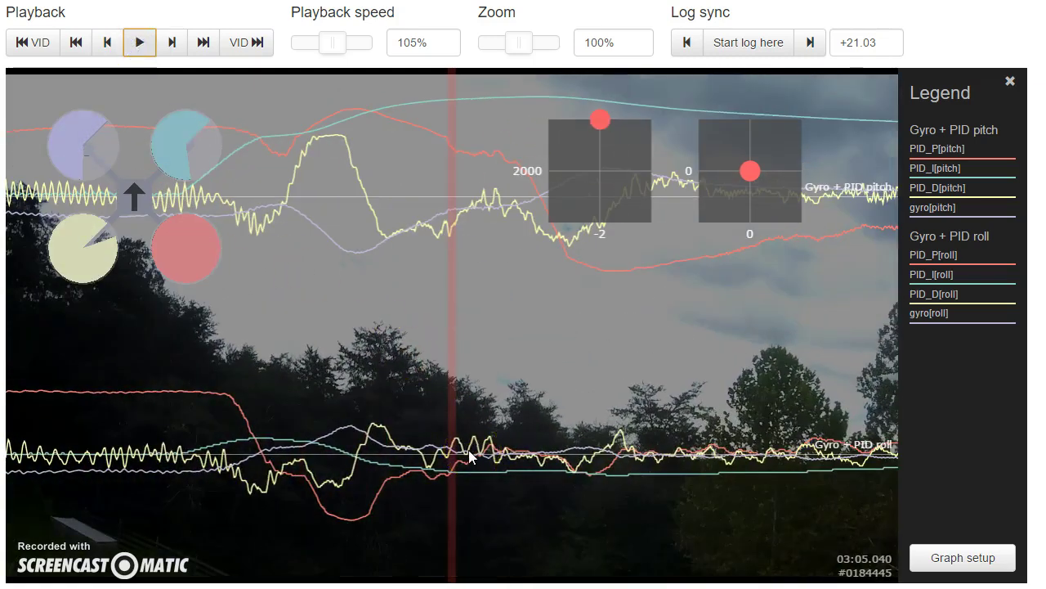
Step: Scrub the traces around 03:05.0, move on to about 03:22.0, and play the log to about 03:30.7
{"action": "left_click_drag", "start_coordinate": [328, 320], "coordinate": [339, 324]}
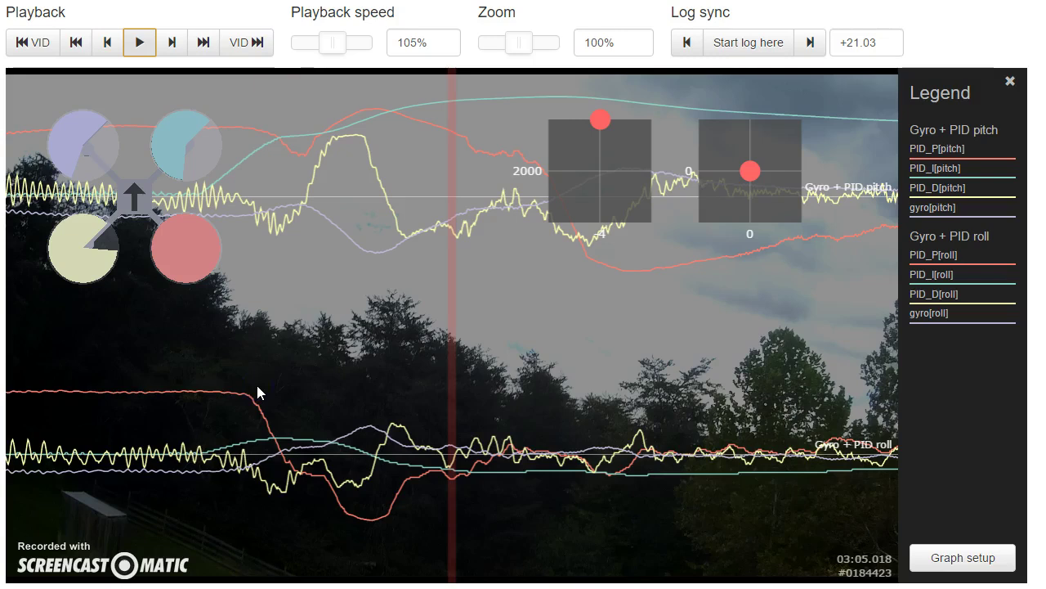
{"action": "left_click_drag", "start_coordinate": [275, 355], "coordinate": [153, 385]}
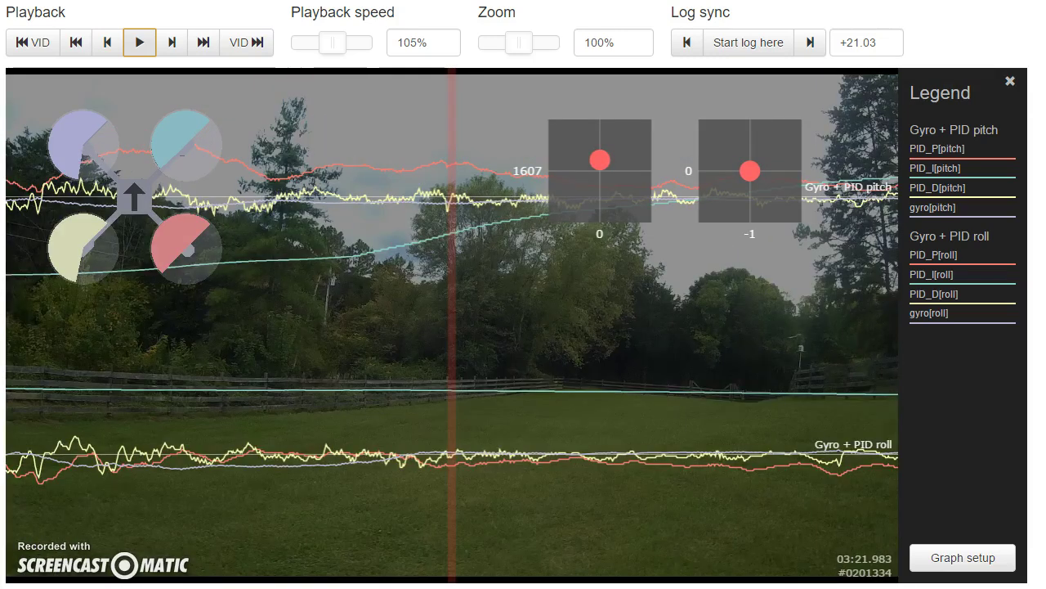
{"action": "left_click", "coordinate": [140, 43]}
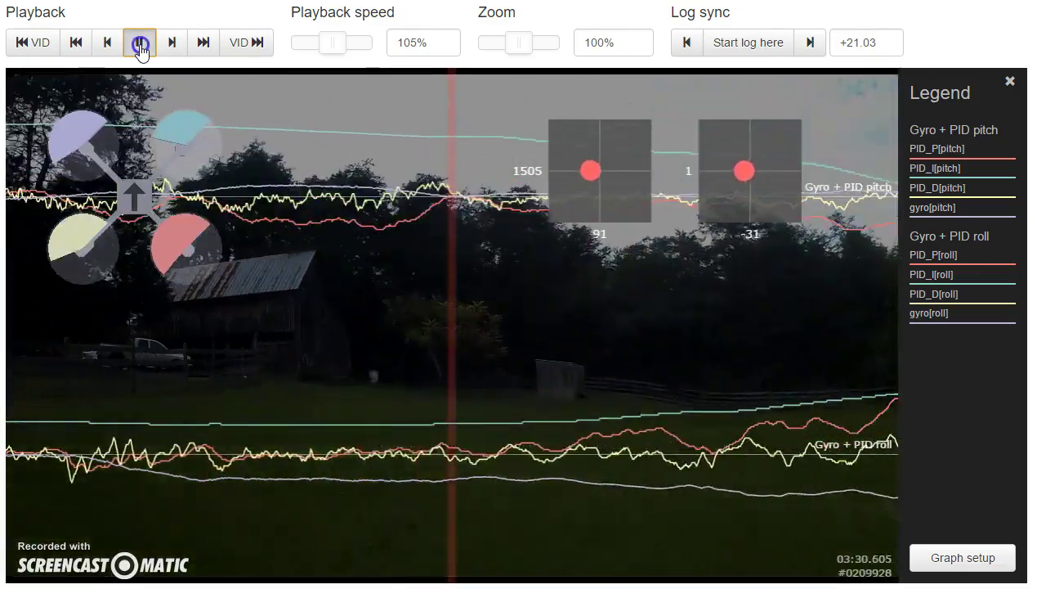
{"action": "left_click", "coordinate": [140, 45]}
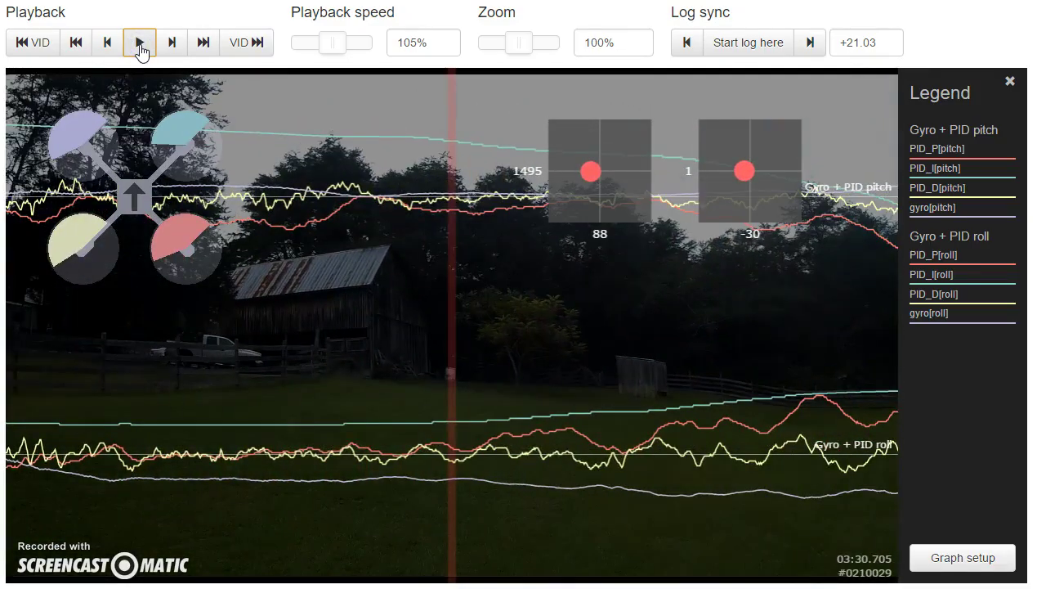